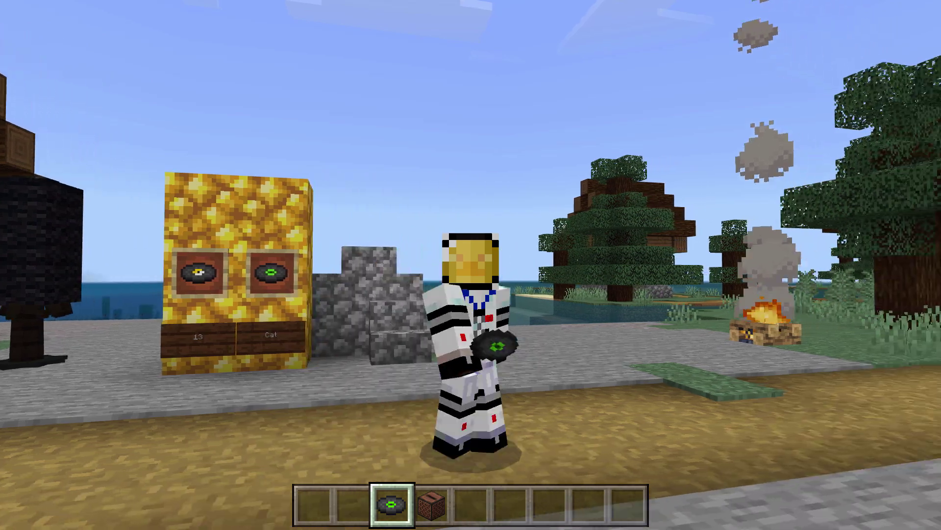
Walk the astronaut player past the glowstone jukebox display toward the village house.
{"action": "key", "text": "w"}
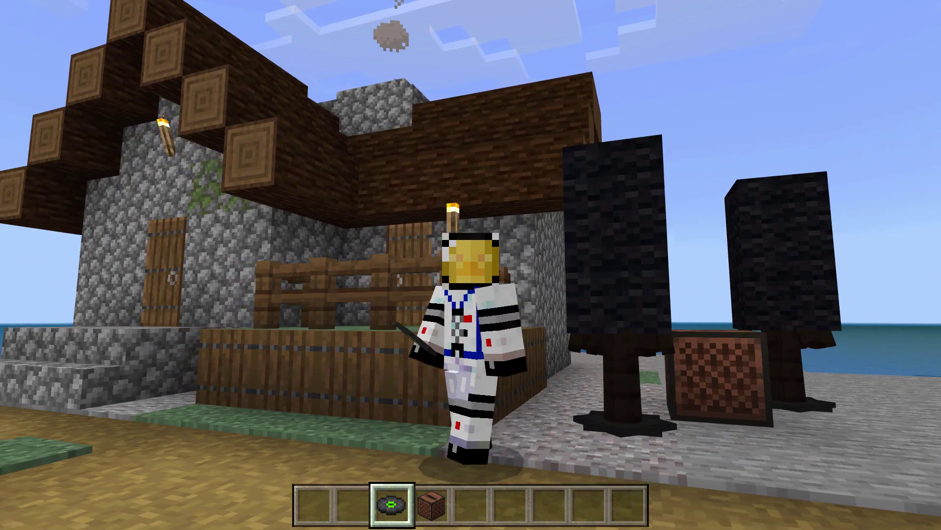
{"action": "key", "text": "w"}
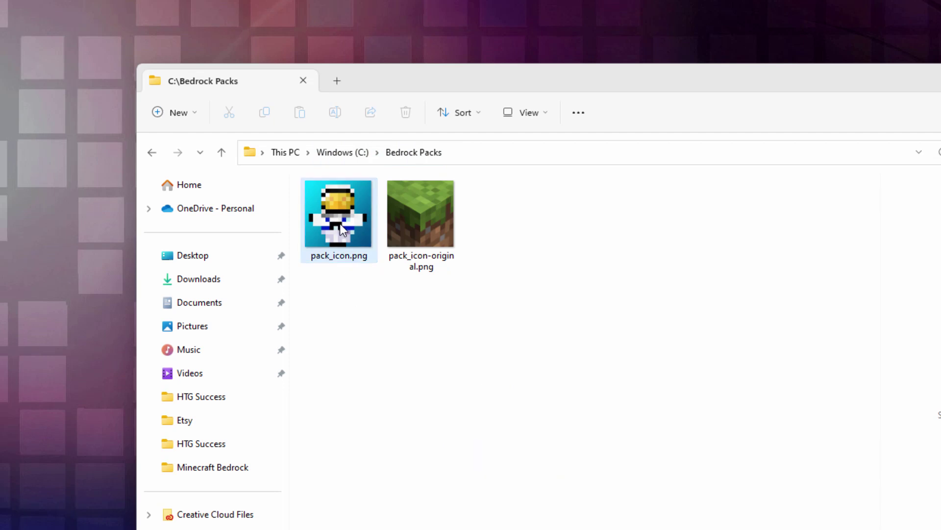
{"action": "mouse_move", "coordinate": [339, 222]}
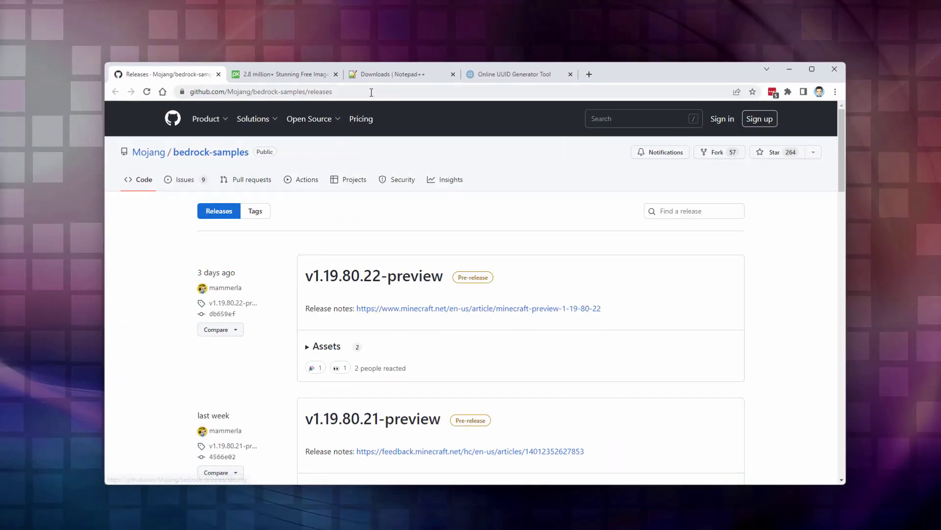
Download the Source code (zip) of bedrock-samples release v1.19.70.2 and save it.
{"action": "left_click", "coordinate": [283, 92]}
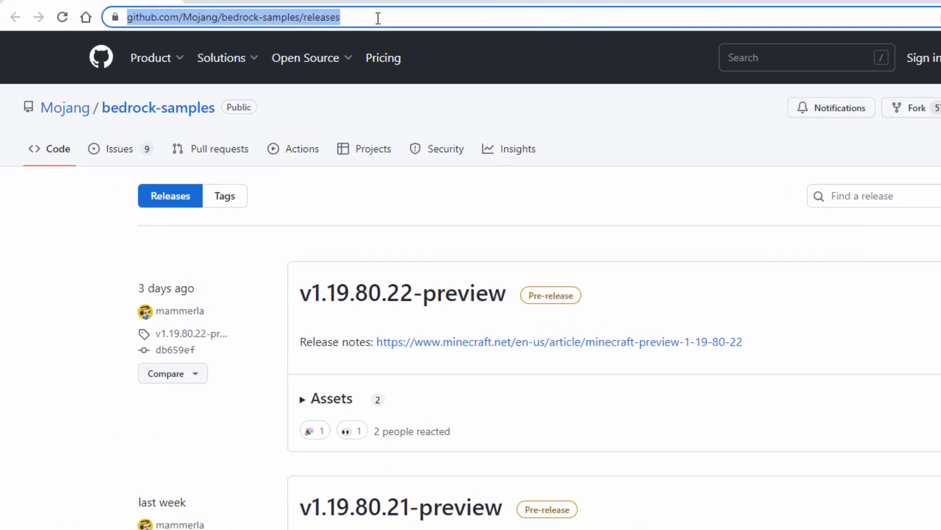
{"action": "left_click", "coordinate": [621, 228]}
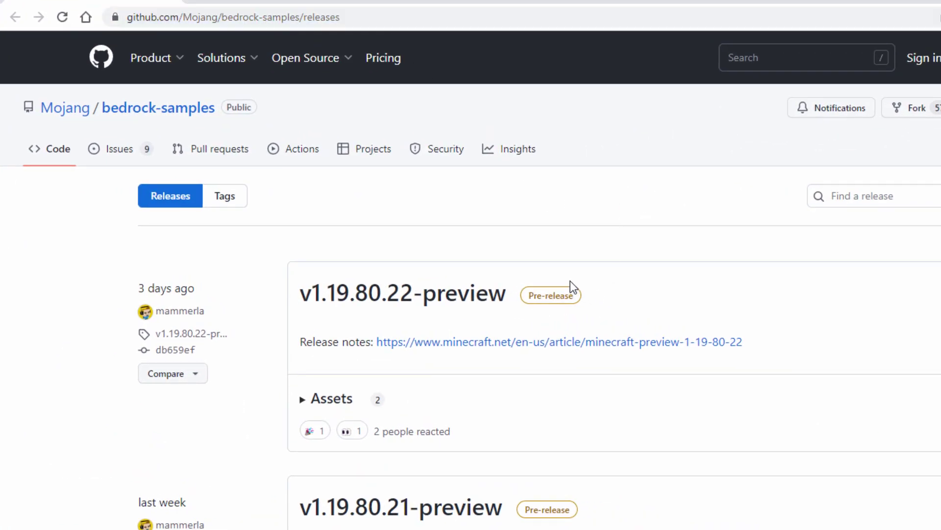
{"action": "scroll", "coordinate": [551, 269], "scroll_direction": "down", "scroll_amount": 3}
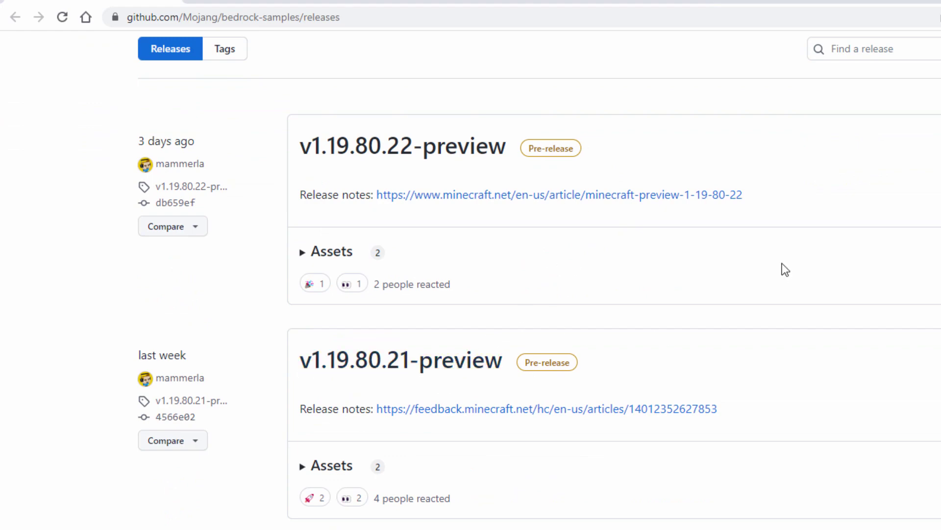
{"action": "scroll", "coordinate": [781, 263], "scroll_direction": "down", "scroll_amount": 6}
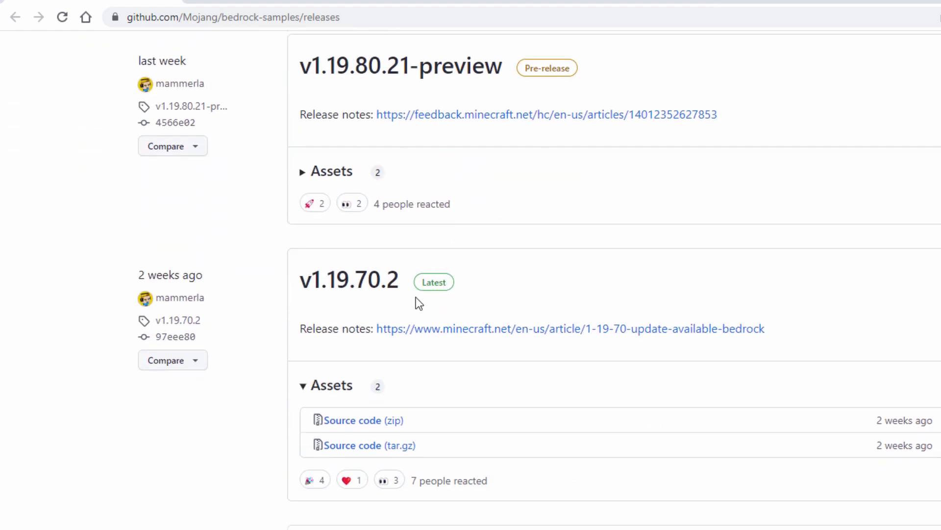
{"action": "scroll", "coordinate": [443, 299], "scroll_direction": "down", "scroll_amount": 1}
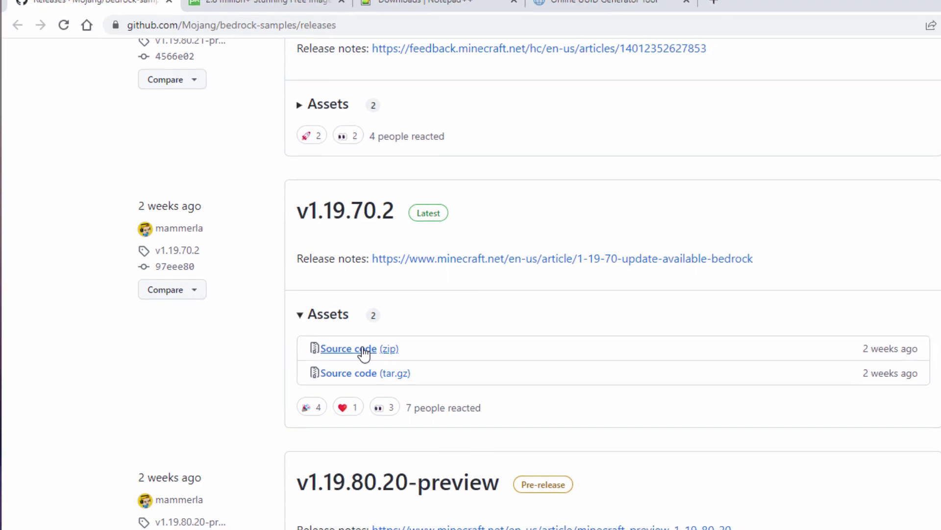
{"action": "left_click", "coordinate": [367, 348]}
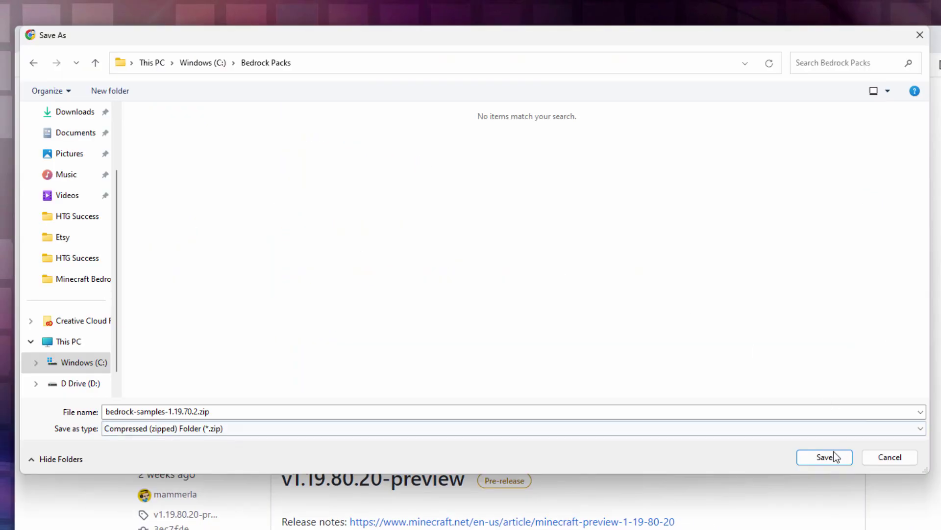
{"action": "left_click", "coordinate": [834, 456]}
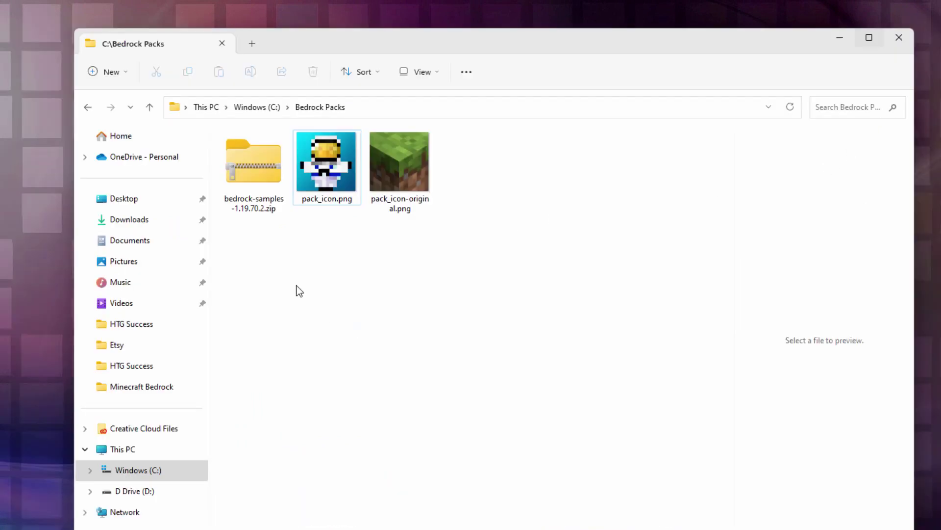
Open bedrock-samples-1.19.70.2.zip in a new window placed to the right.
{"action": "left_click", "coordinate": [259, 173]}
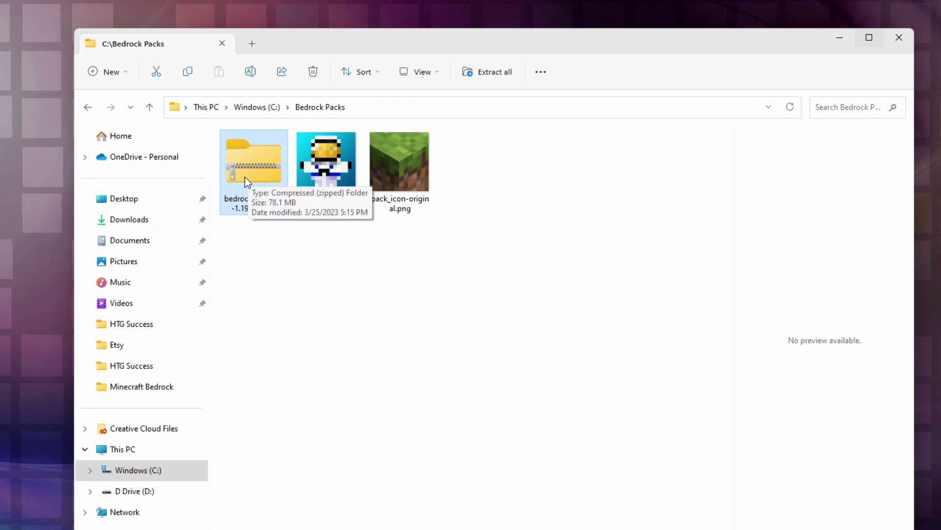
{"action": "right_click", "coordinate": [245, 177]}
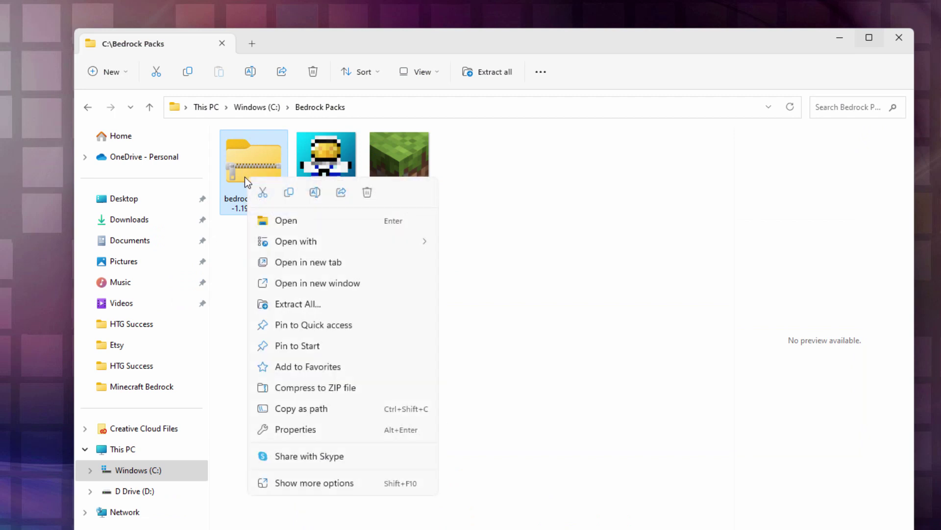
{"action": "left_click", "coordinate": [342, 290]}
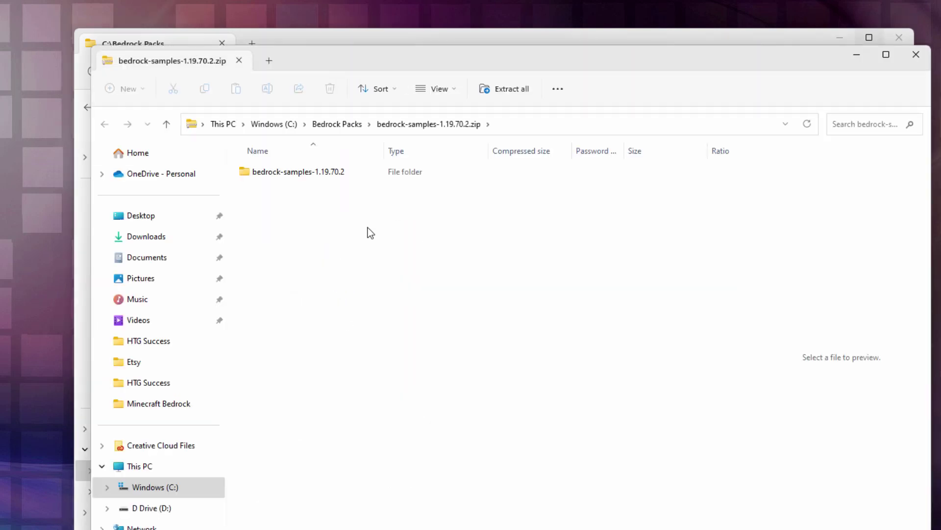
{"action": "left_click_drag", "start_coordinate": [330, 72], "coordinate": [640, 71]}
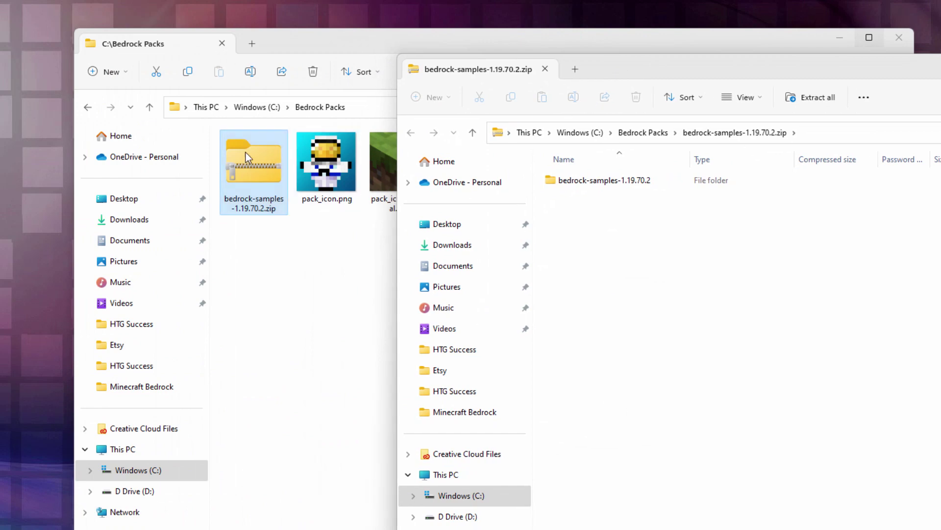
Browse the zip window into bedrock-samples-1.19.70.2\resource_pack.
{"action": "right_click", "coordinate": [244, 154]}
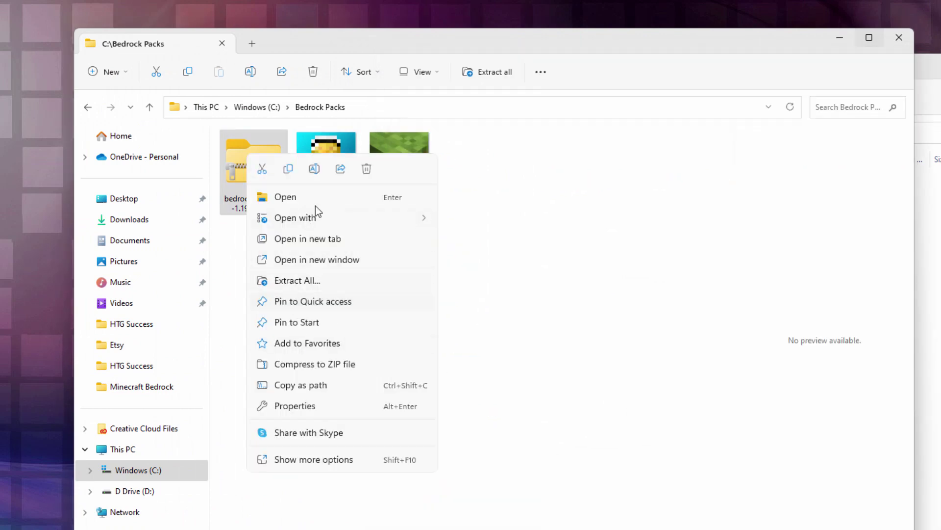
{"action": "left_click", "coordinate": [564, 84]}
{"action": "left_click", "coordinate": [936, 71]}
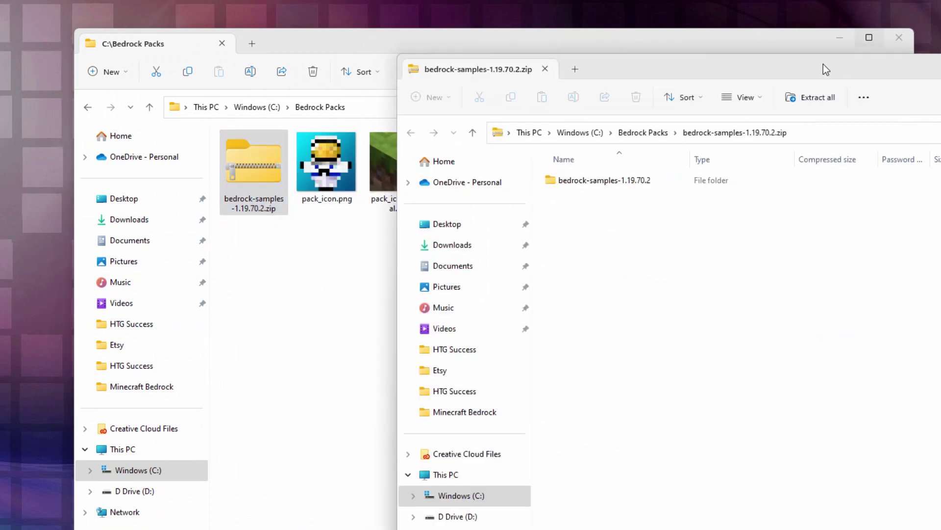
{"action": "left_click_drag", "start_coordinate": [823, 64], "coordinate": [779, 63]}
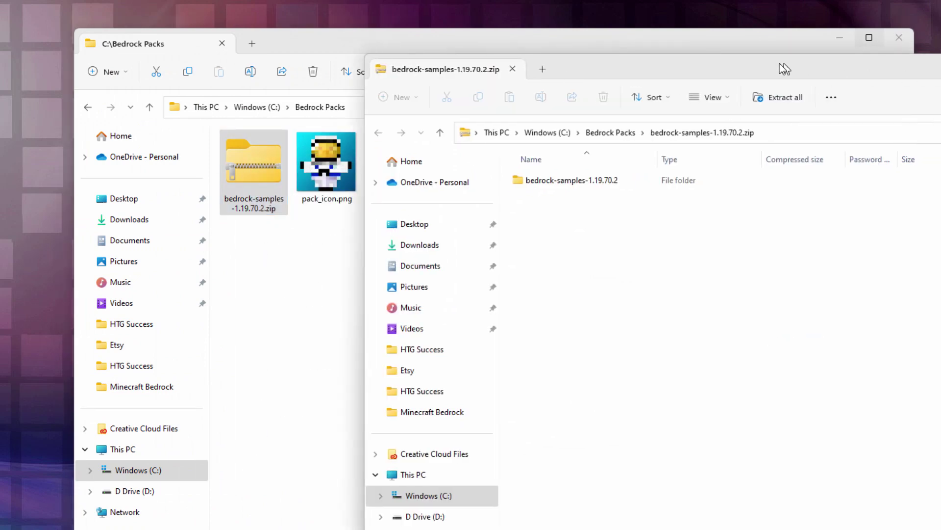
{"action": "double_click", "coordinate": [553, 181]}
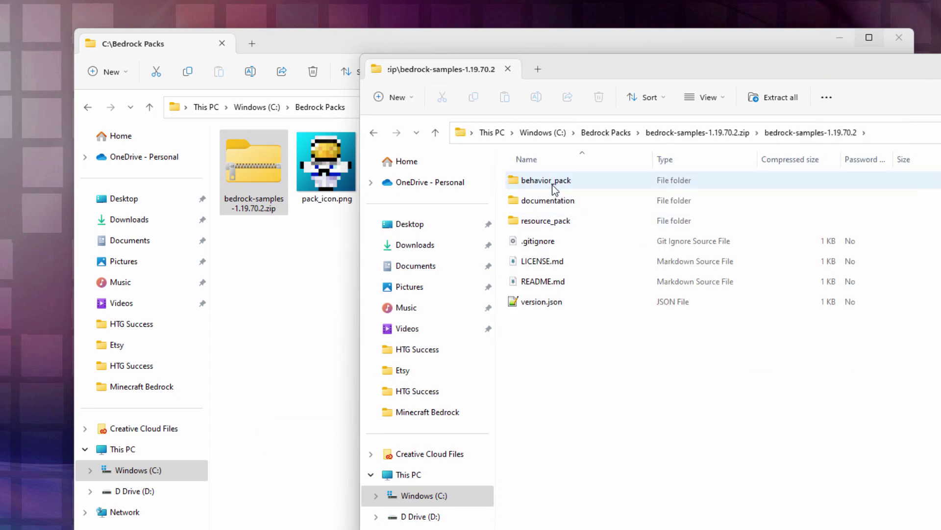
{"action": "double_click", "coordinate": [522, 221]}
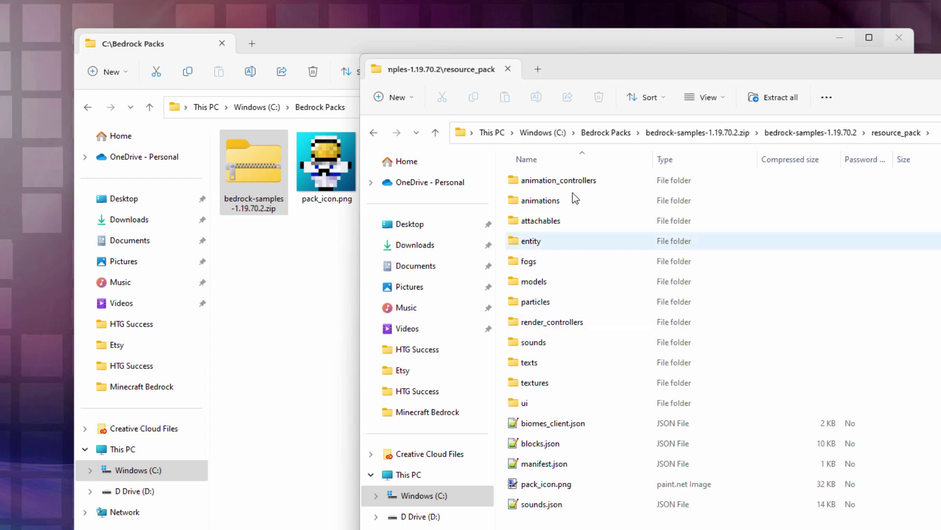
Drag manifest.json from the zip's resource_pack into Bedrock Packs to copy it.
{"action": "left_click_drag", "start_coordinate": [561, 75], "coordinate": [708, 65]}
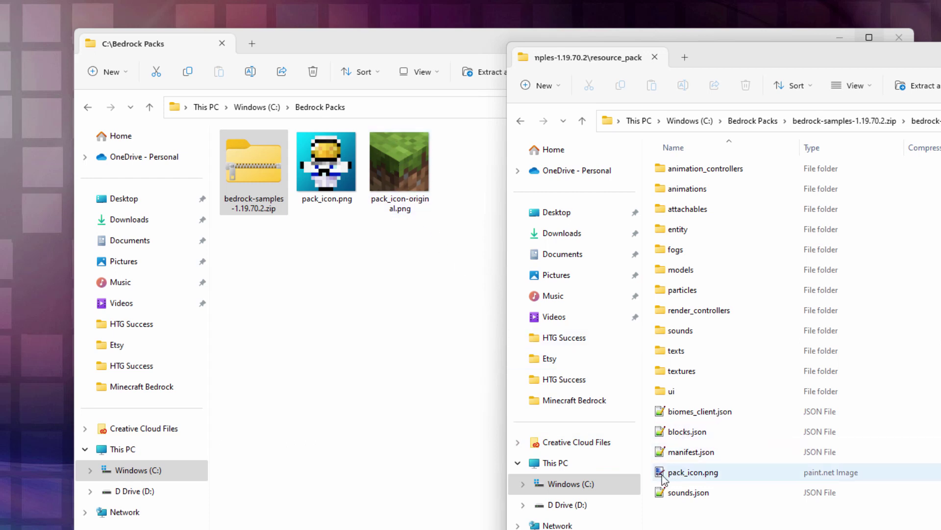
{"action": "left_click", "coordinate": [691, 453]}
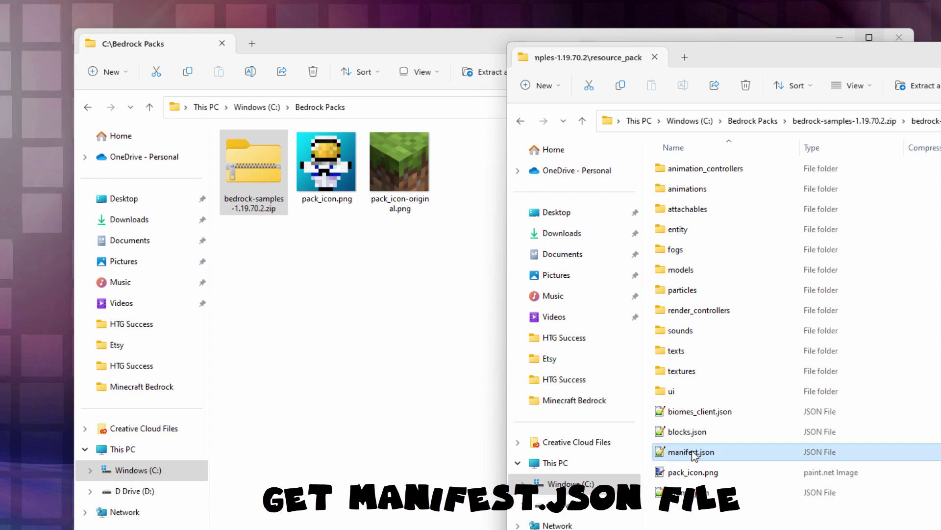
{"action": "left_click_drag", "start_coordinate": [689, 455], "coordinate": [369, 356]}
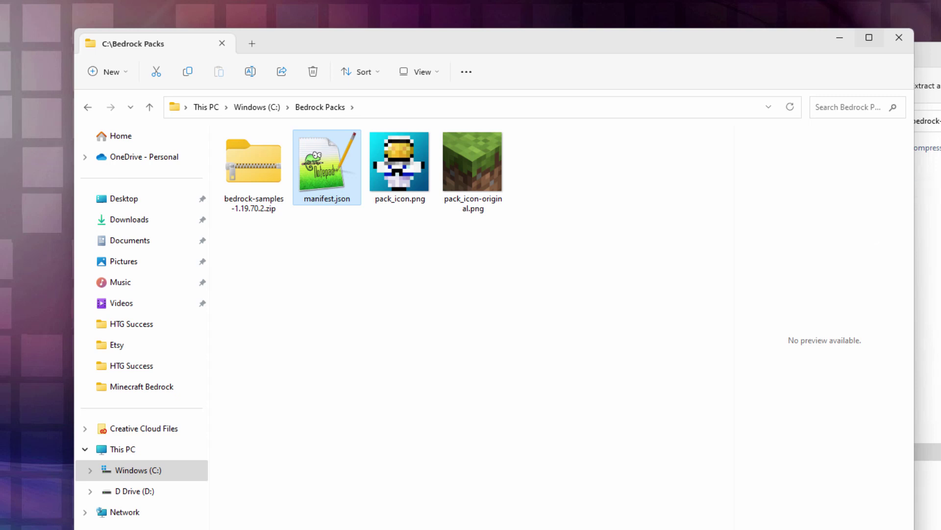
{"action": "left_click", "coordinate": [927, 295]}
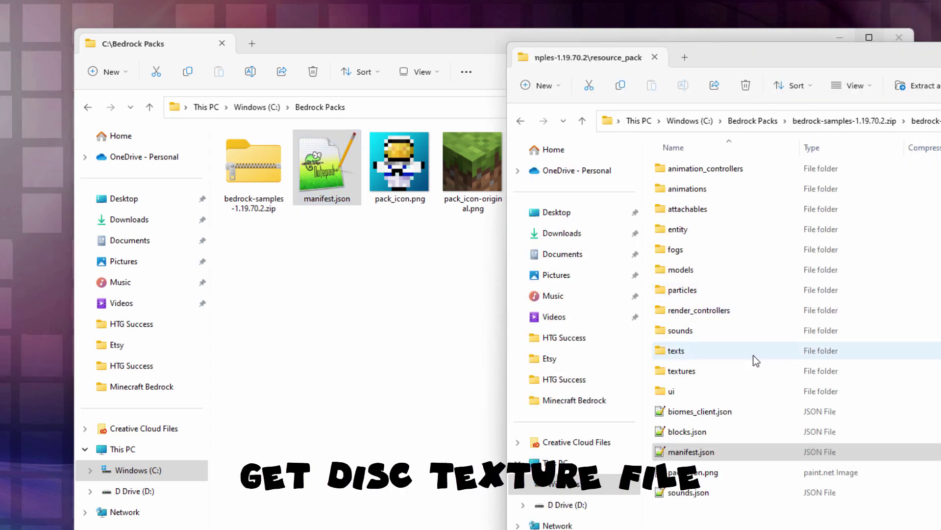
Copy record_cat.png from textures\items into Bedrock Packs, then return the zip window to resource_pack.
{"action": "double_click", "coordinate": [667, 370]}
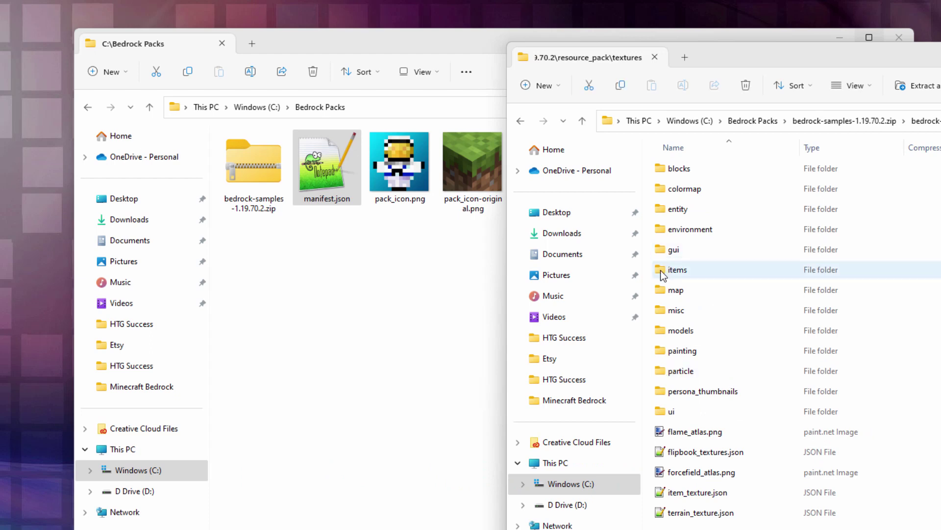
{"action": "double_click", "coordinate": [668, 269]}
{"action": "scroll", "coordinate": [711, 310], "scroll_direction": "down", "scroll_amount": 20}
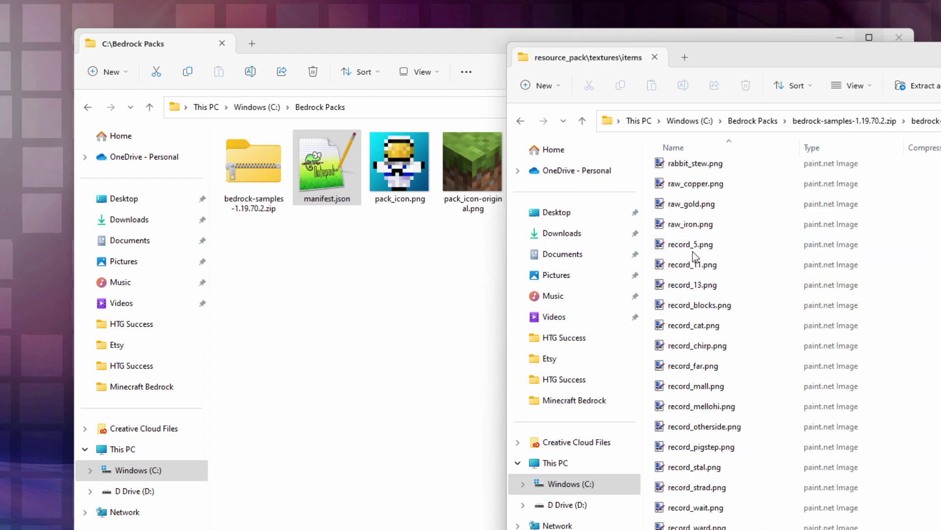
{"action": "left_click", "coordinate": [683, 326]}
{"action": "left_click_drag", "start_coordinate": [688, 326], "coordinate": [392, 325]}
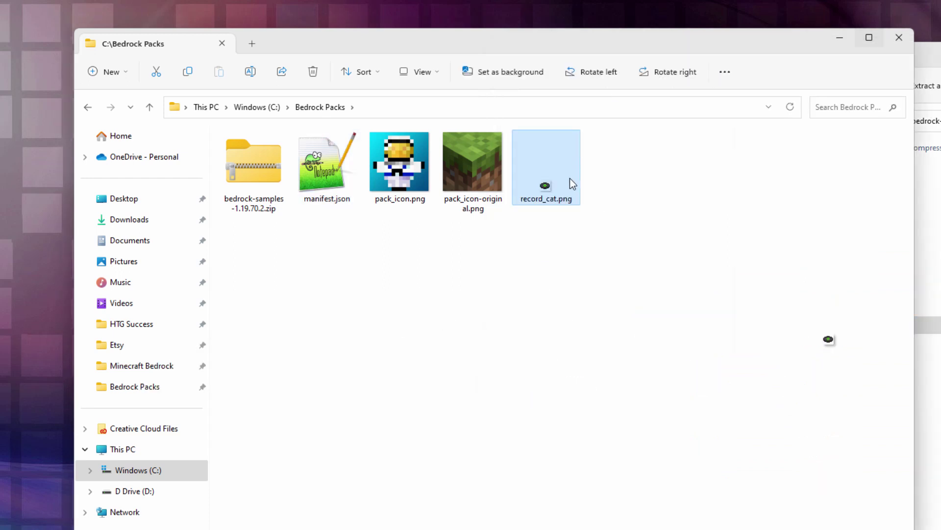
{"action": "left_click_drag", "start_coordinate": [932, 54], "coordinate": [726, 83]}
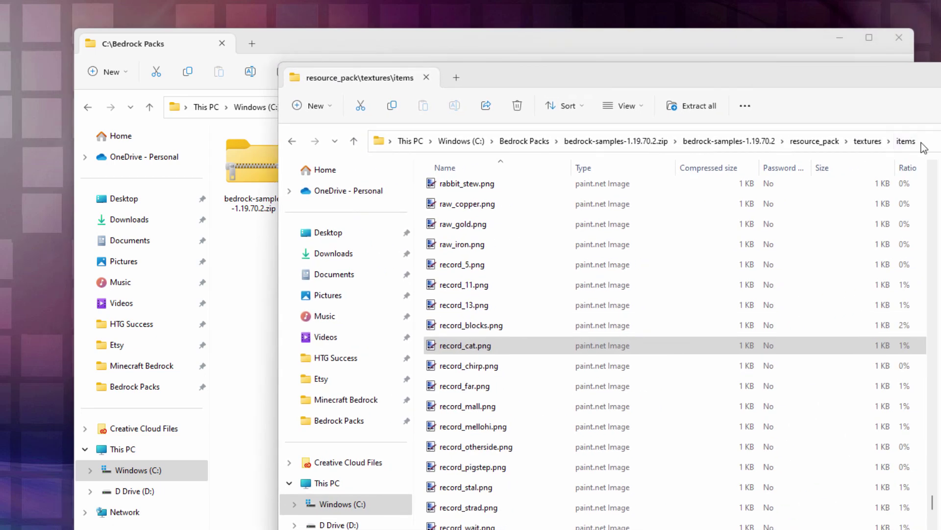
{"action": "left_click", "coordinate": [823, 142]}
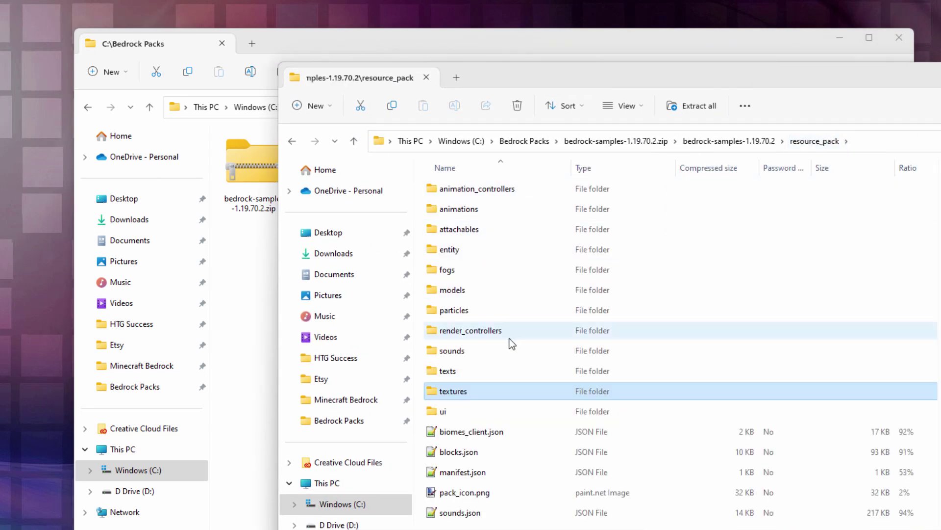
Copy en_US.lang from the zip's resource_pack\texts folder into Bedrock Packs.
{"action": "left_click_drag", "start_coordinate": [568, 80], "coordinate": [705, 76]}
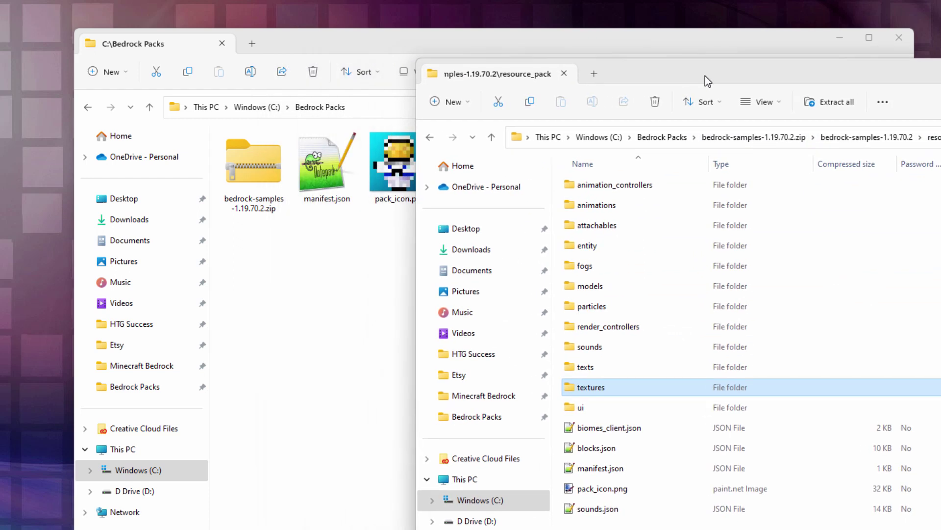
{"action": "left_click_drag", "start_coordinate": [656, 77], "coordinate": [707, 73]}
{"action": "left_click", "coordinate": [635, 364]}
{"action": "double_click", "coordinate": [620, 362]}
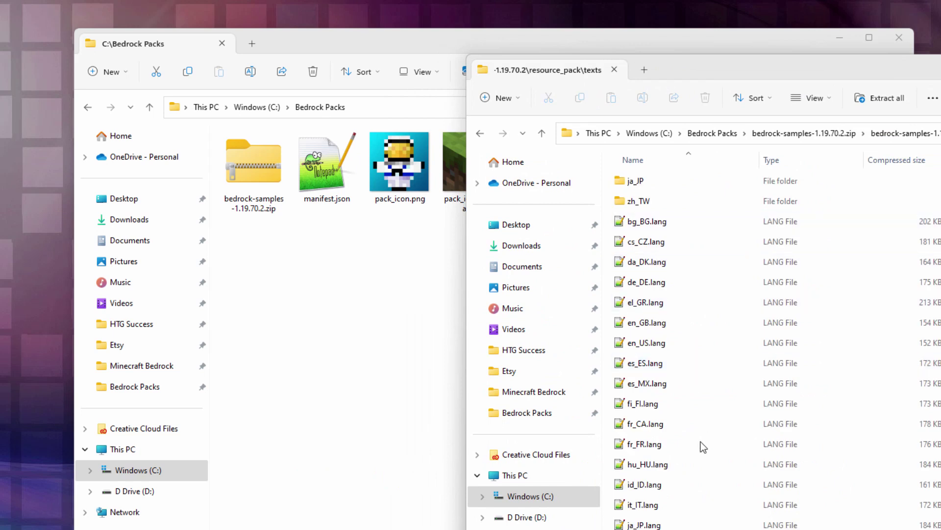
{"action": "left_click", "coordinate": [635, 349]}
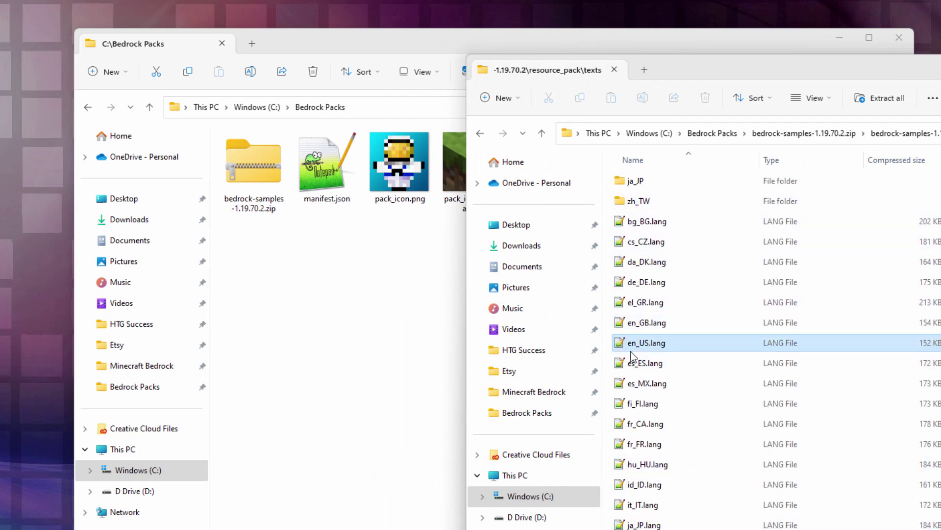
{"action": "left_click_drag", "start_coordinate": [629, 346], "coordinate": [395, 353]}
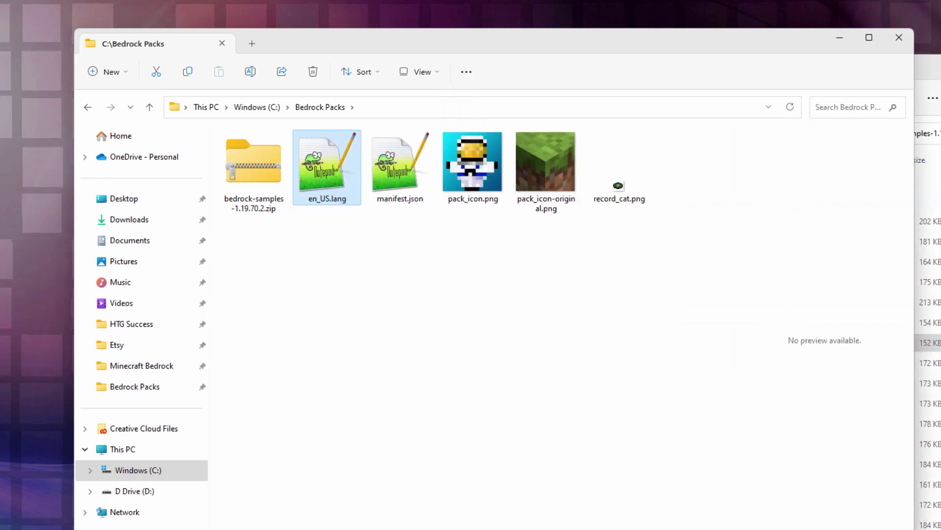
{"action": "key", "text": "alt+Tab"}
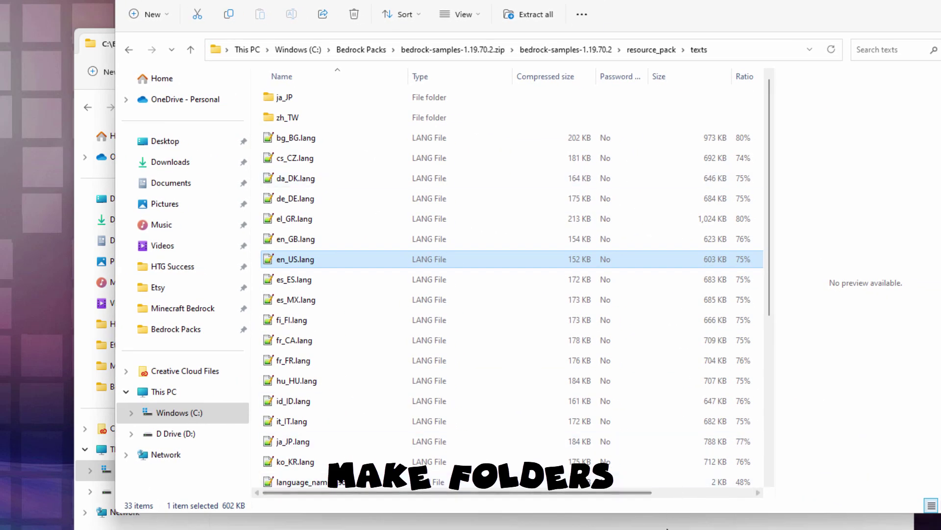
Create a folder named texts in Bedrock Packs and return the zip window to resource_pack.
{"action": "key", "text": "alt+Tab"}
{"action": "left_click", "coordinate": [604, 215]}
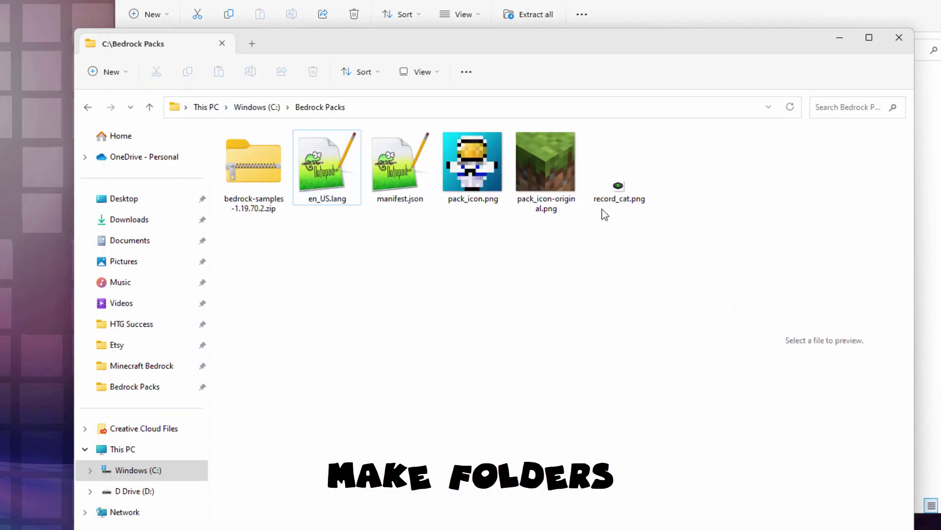
{"action": "left_click_drag", "start_coordinate": [549, 46], "coordinate": [599, 87]}
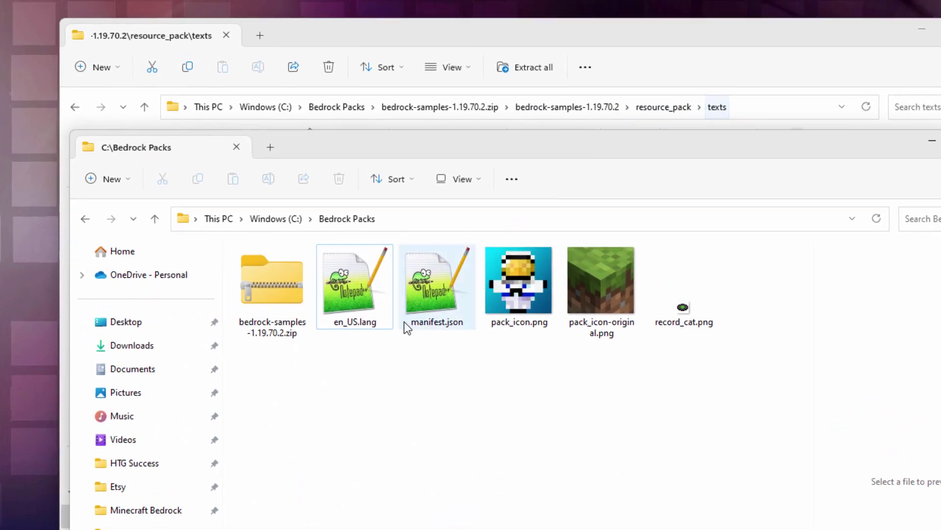
{"action": "left_click", "coordinate": [131, 184]}
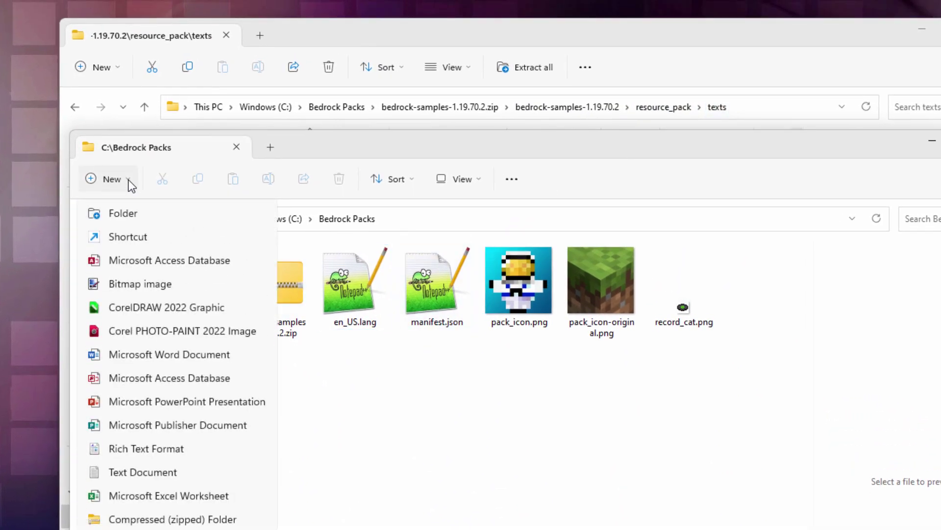
{"action": "left_click", "coordinate": [147, 214]}
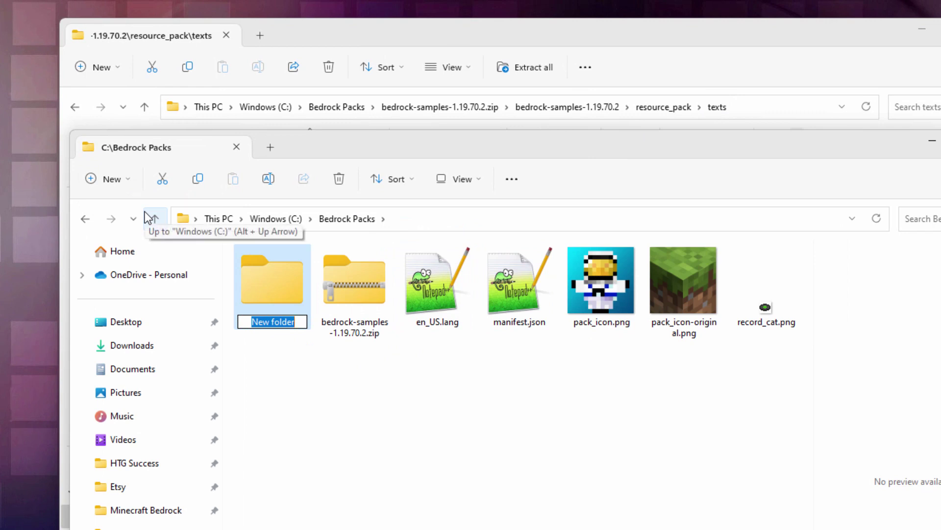
{"action": "type", "text": "texts"}
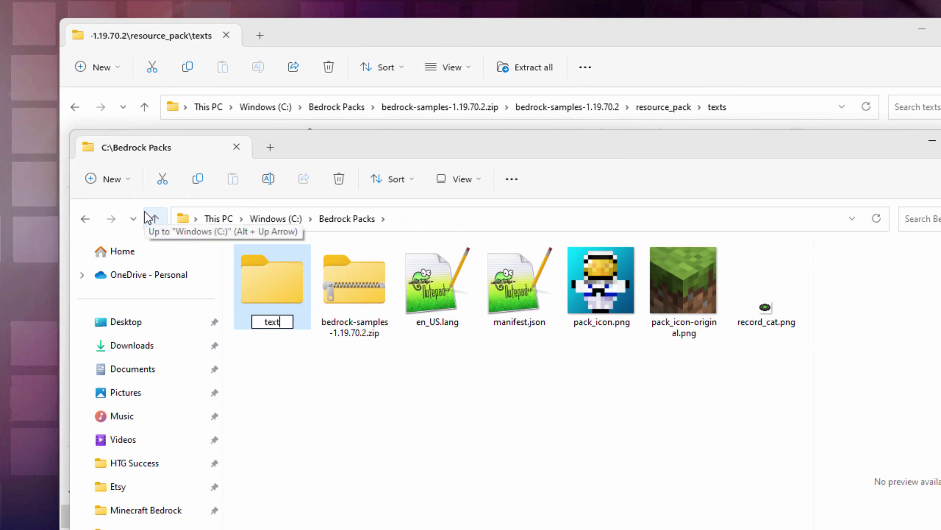
{"action": "left_click", "coordinate": [304, 380]}
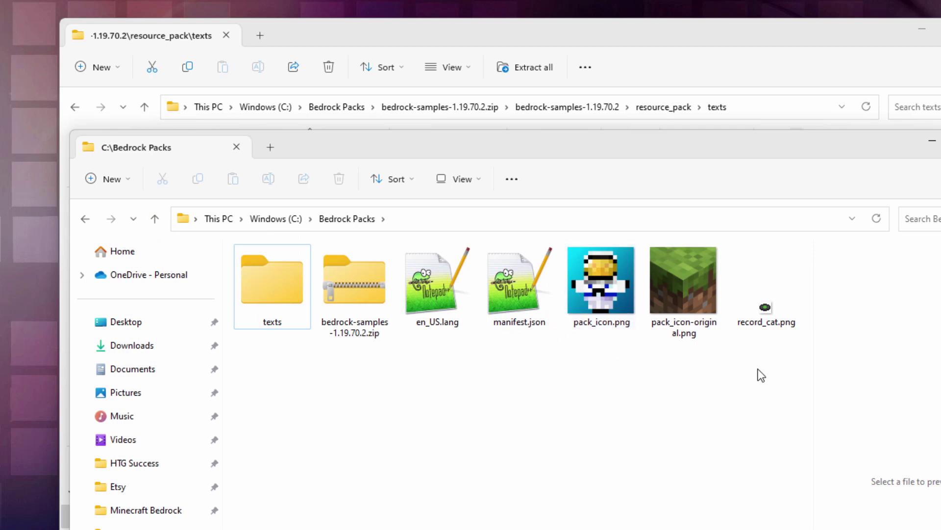
{"action": "left_click", "coordinate": [693, 82]}
{"action": "left_click", "coordinate": [676, 106]}
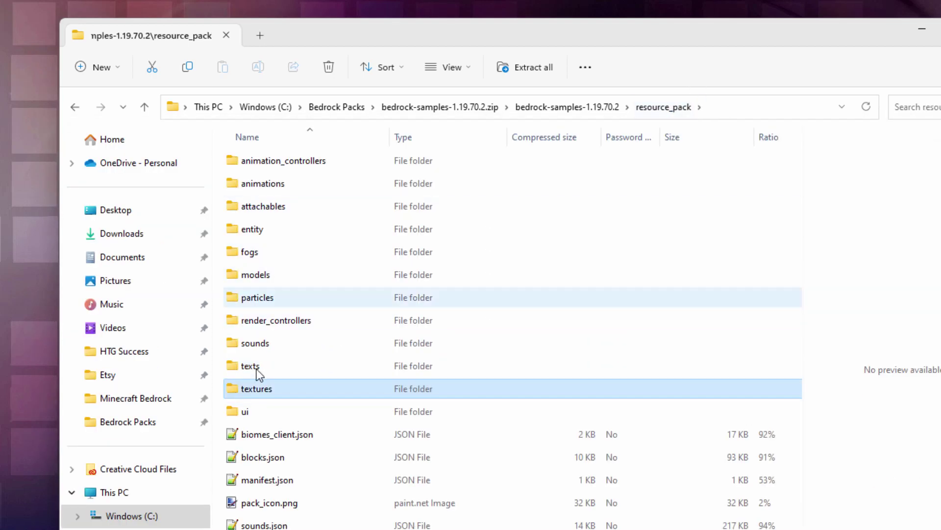
Browse the zip to textures\items and create a textures folder in Bedrock Packs.
{"action": "double_click", "coordinate": [235, 390]}
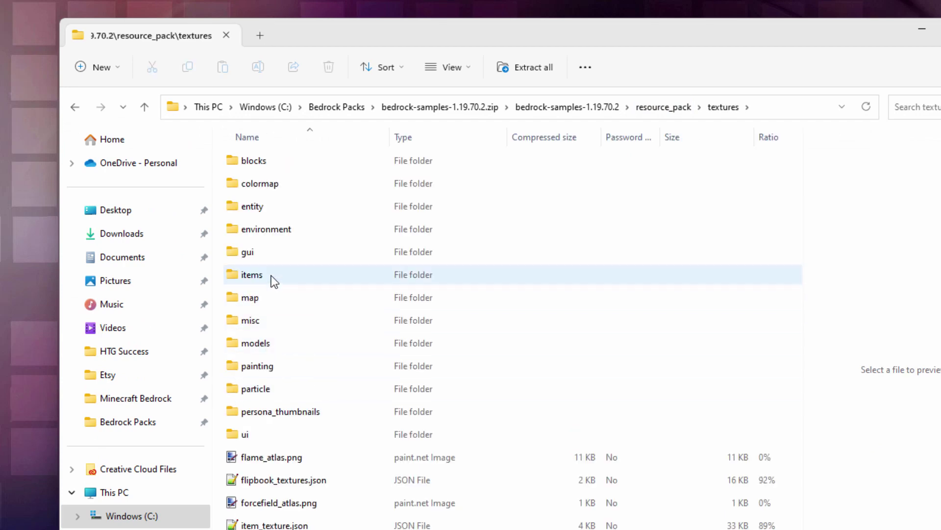
{"action": "double_click", "coordinate": [235, 274]}
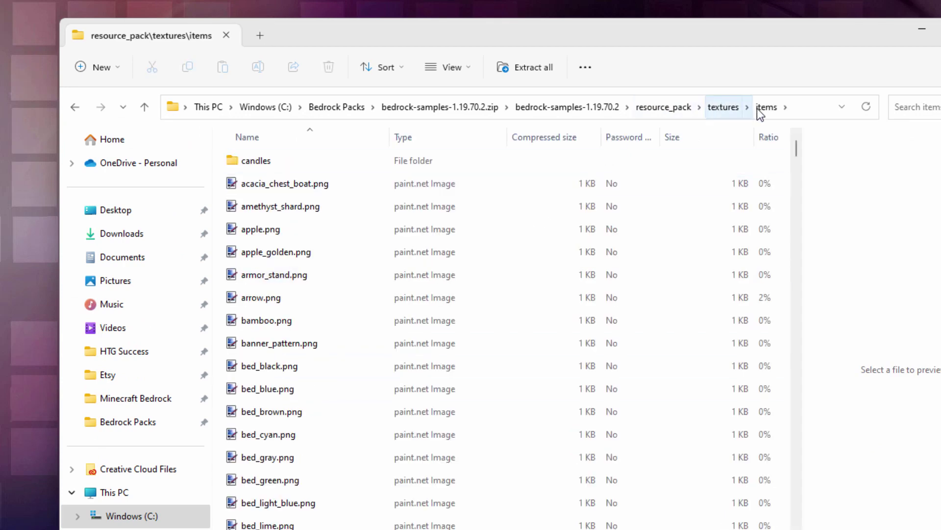
{"action": "key", "text": "alt+Tab"}
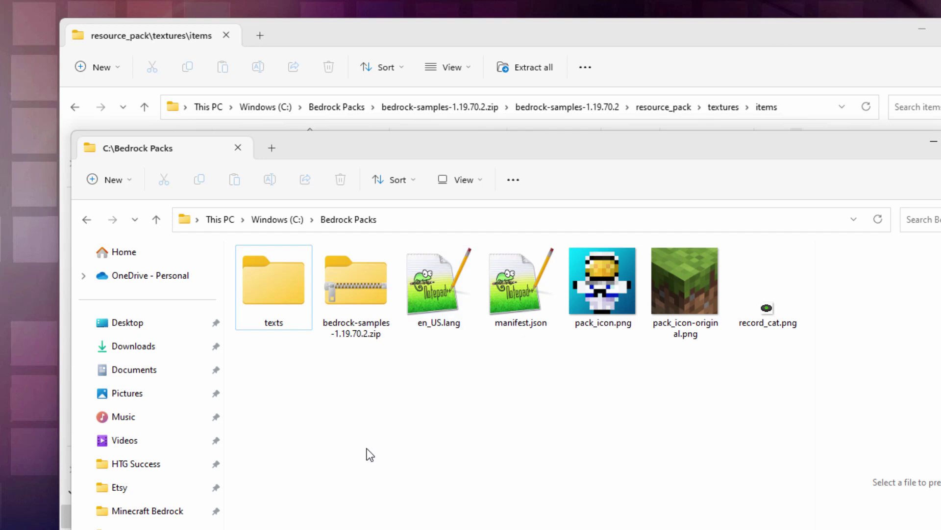
{"action": "left_click", "coordinate": [128, 181]}
{"action": "left_click", "coordinate": [127, 216]}
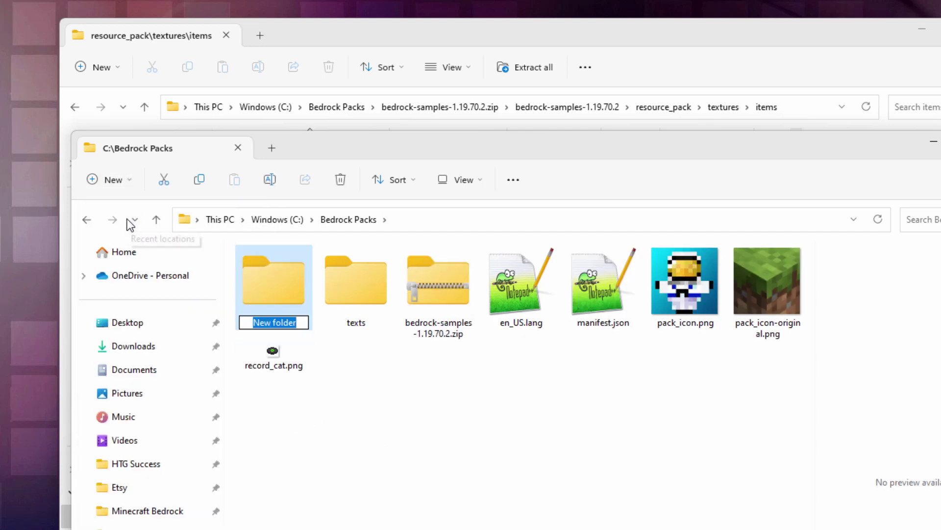
{"action": "type", "text": "textures"}
{"action": "key", "text": "Return"}
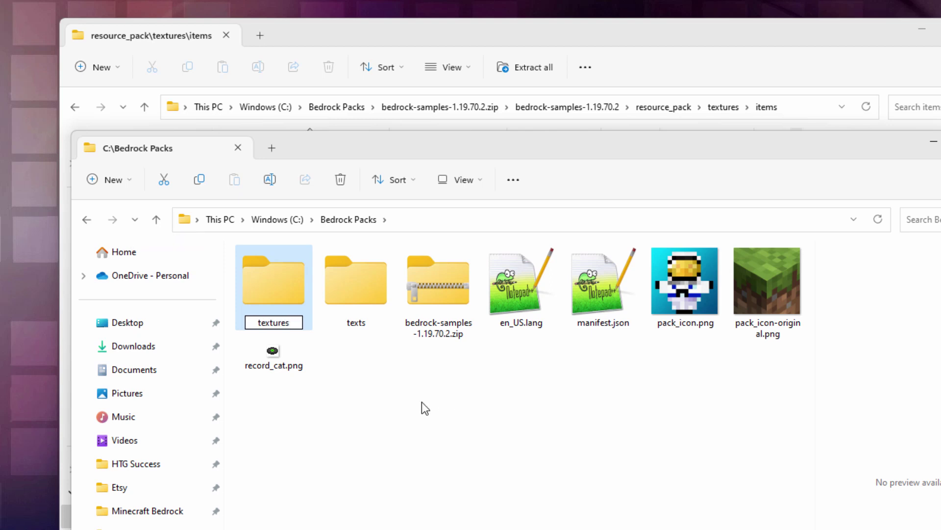
Create an items subfolder inside textures and return to Bedrock Packs with Alt+Up.
{"action": "double_click", "coordinate": [364, 307]}
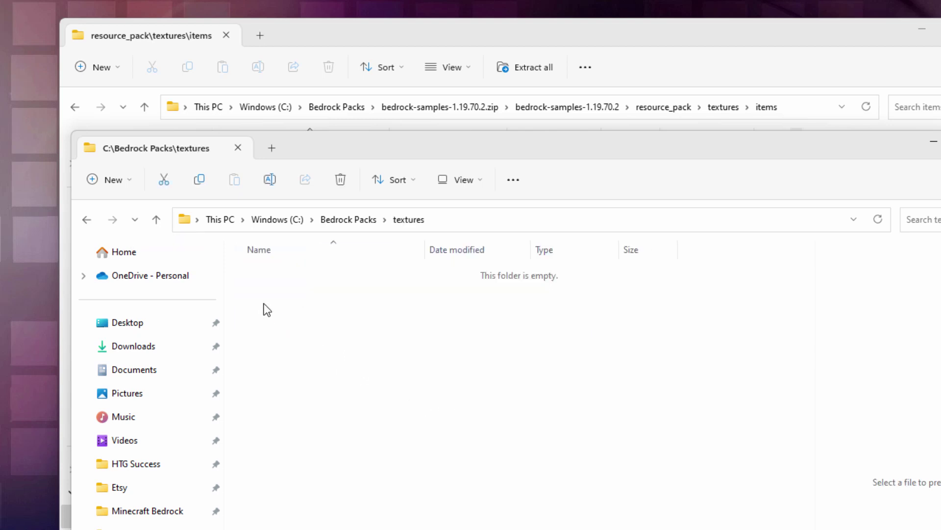
{"action": "left_click", "coordinate": [116, 179]}
{"action": "left_click", "coordinate": [125, 212]}
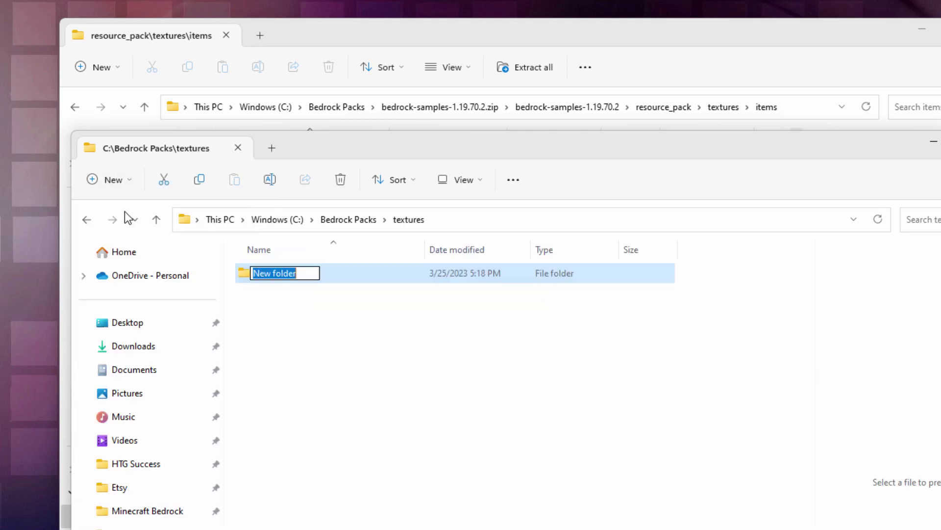
{"action": "type", "text": "items"}
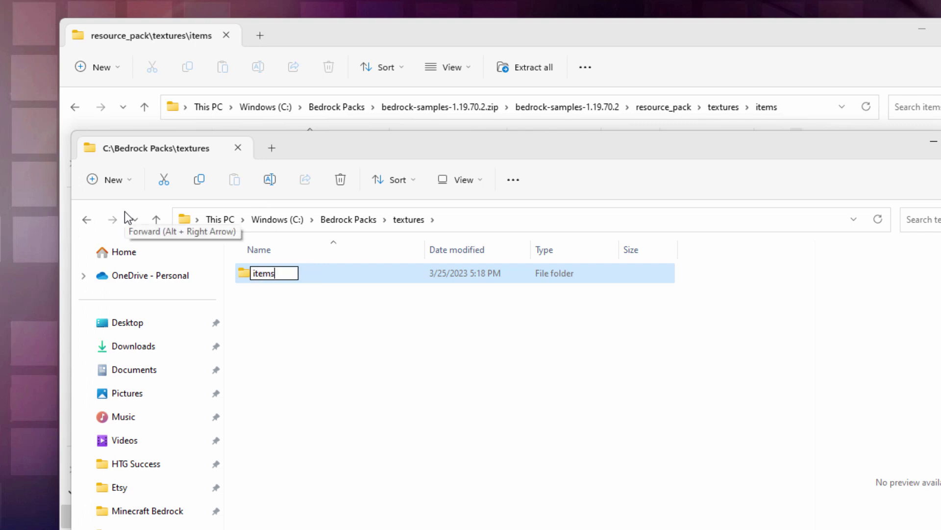
{"action": "key", "text": "Return"}
{"action": "key", "text": "alt+Up"}
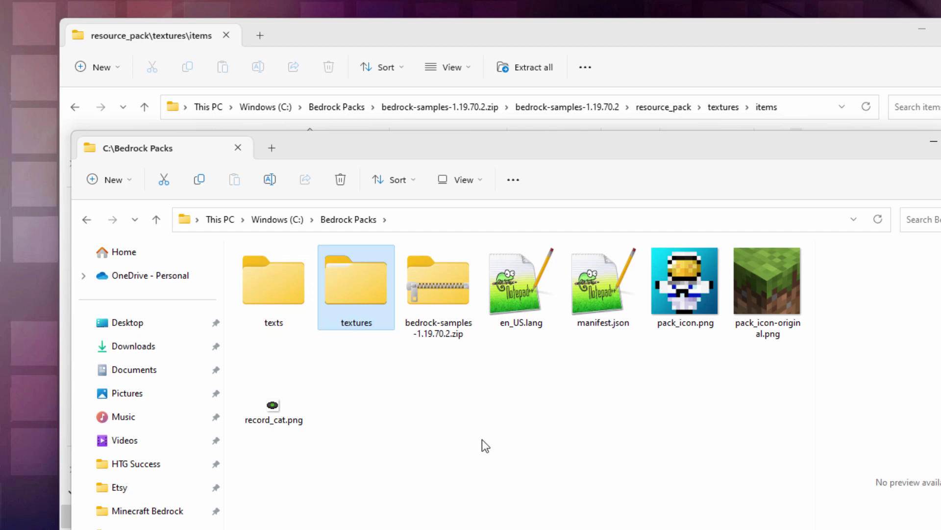
Browse the sample zip's resource_pack\sounds folder to see its layout.
{"action": "left_click", "coordinate": [701, 64]}
{"action": "left_click", "coordinate": [681, 106]}
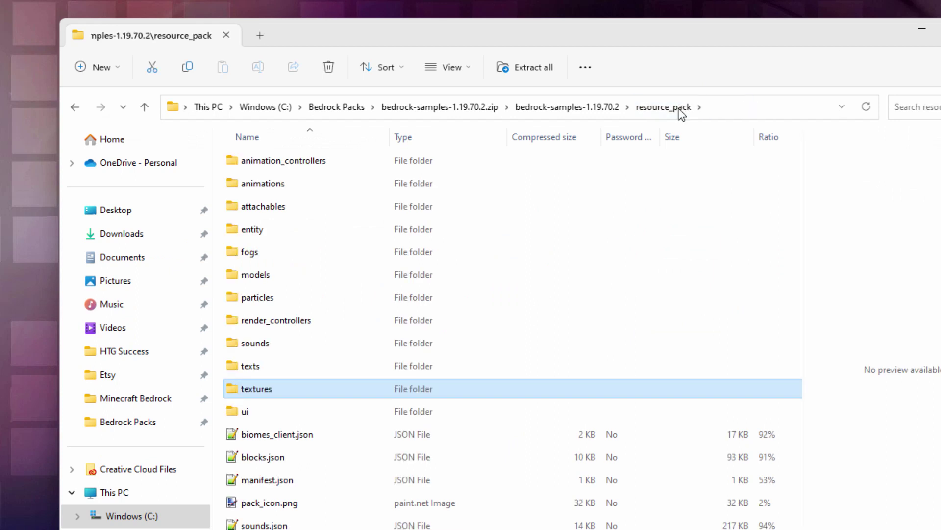
{"action": "double_click", "coordinate": [243, 344]}
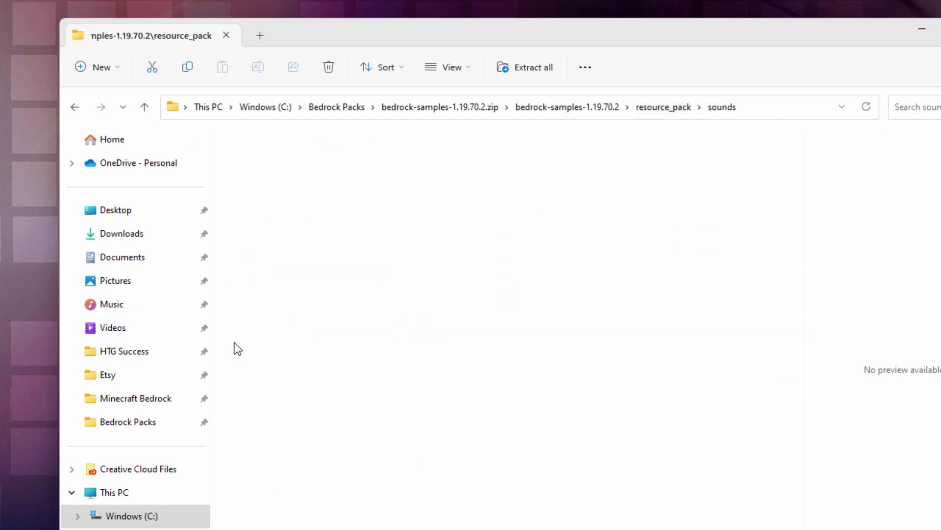
{"action": "scroll", "coordinate": [271, 304], "scroll_direction": "down", "scroll_amount": 4}
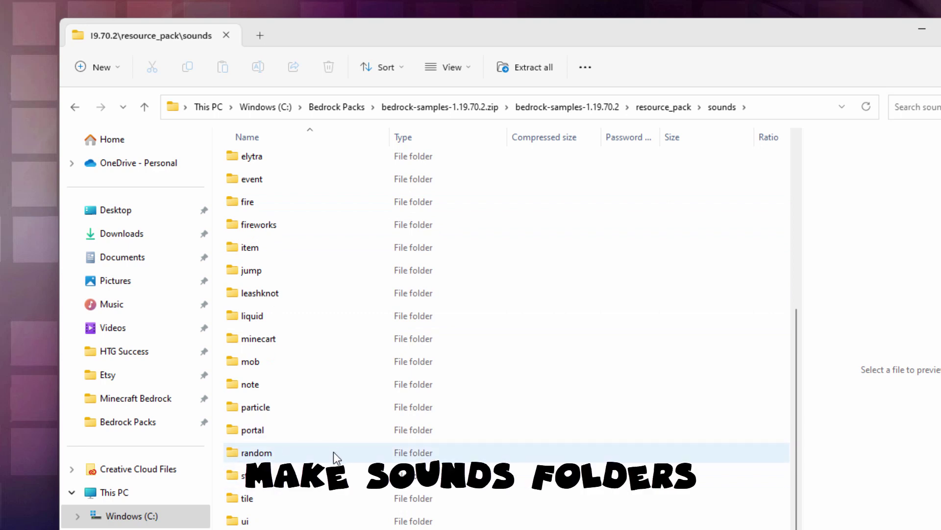
{"action": "left_click_drag", "start_coordinate": [631, 37], "coordinate": [620, 28]}
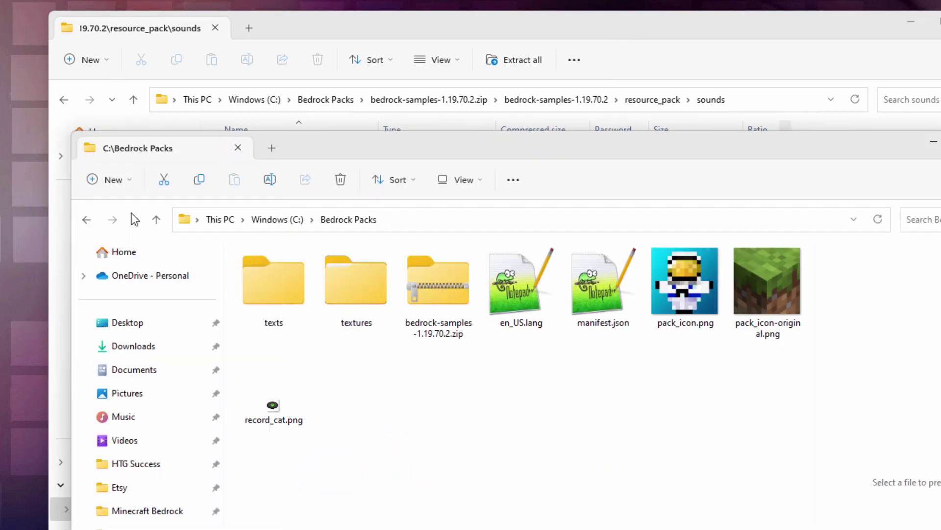
Create a sounds folder in Bedrock Packs with a music folder inside it.
{"action": "key", "text": "ctrl+shift+n"}
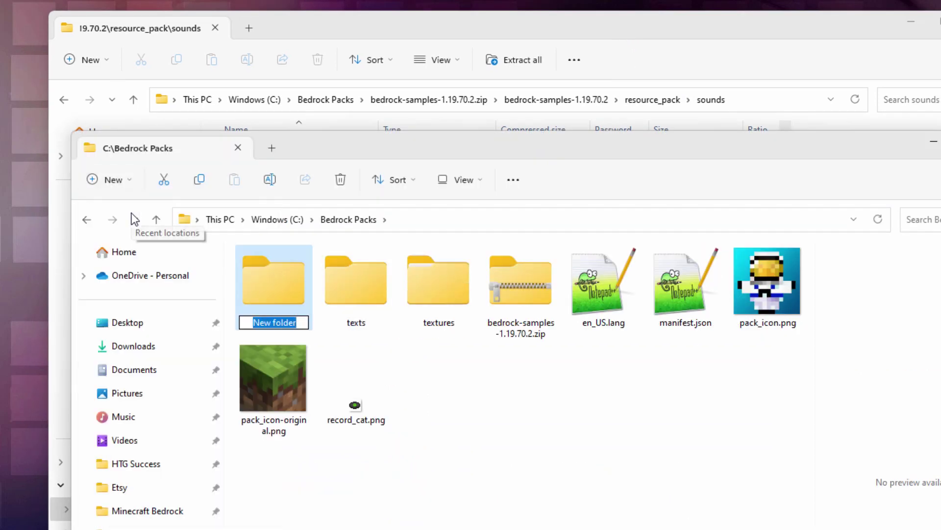
{"action": "type", "text": "sounds"}
{"action": "key", "text": "Return"}
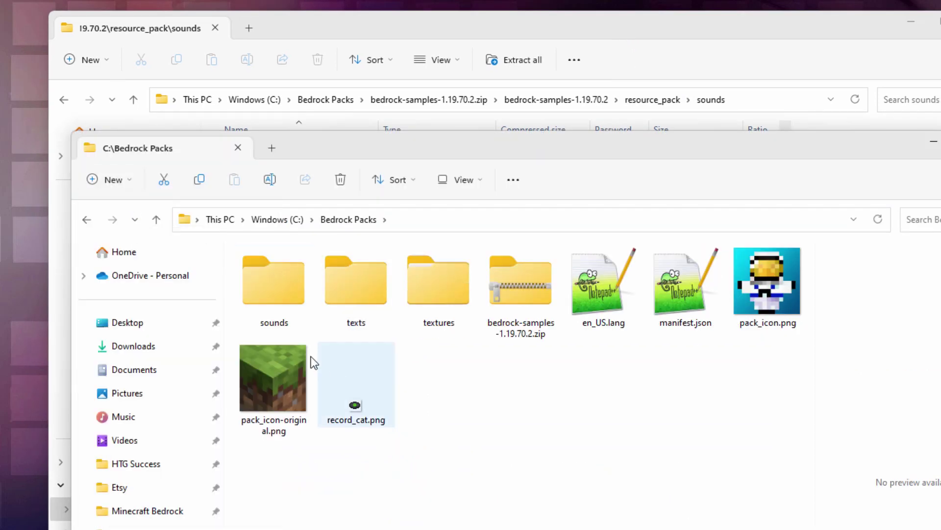
{"action": "double_click", "coordinate": [287, 297]}
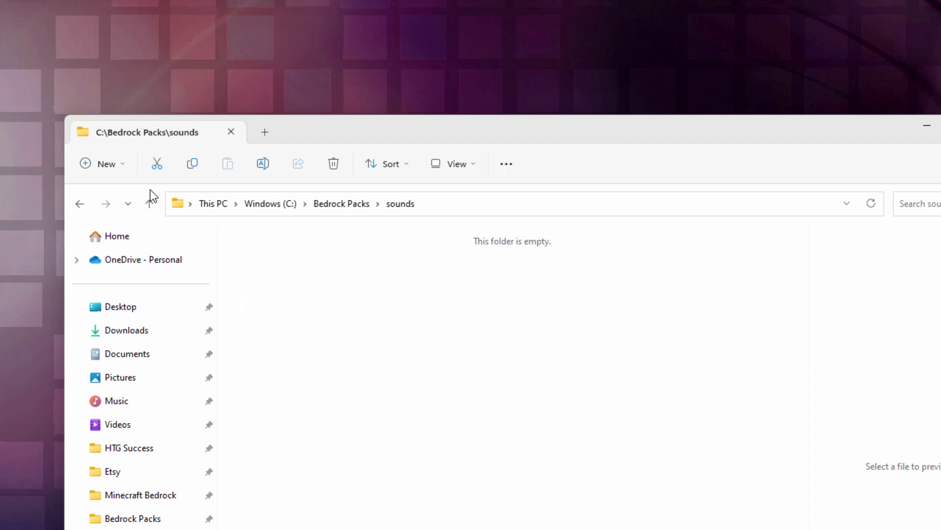
{"action": "left_click", "coordinate": [103, 163]}
{"action": "left_click", "coordinate": [116, 172]}
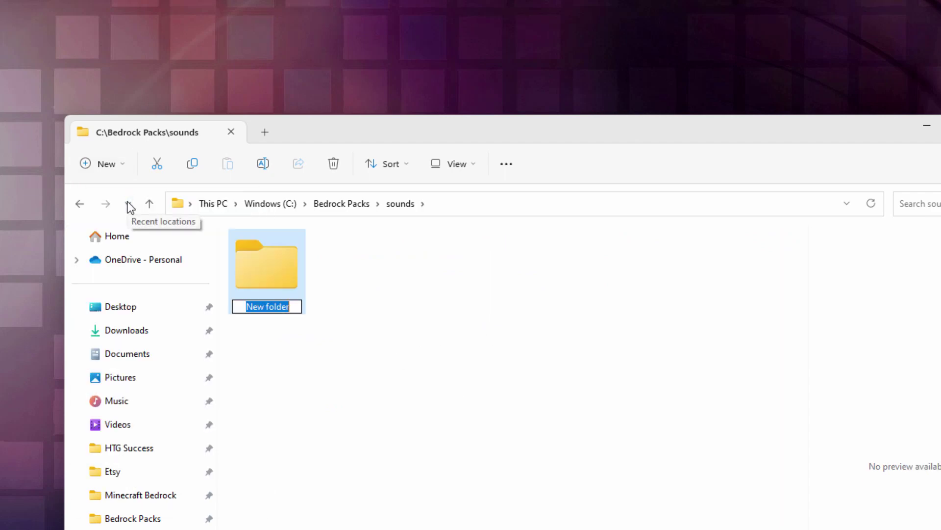
{"action": "type", "text": "music"}
{"action": "key", "text": "Return"}
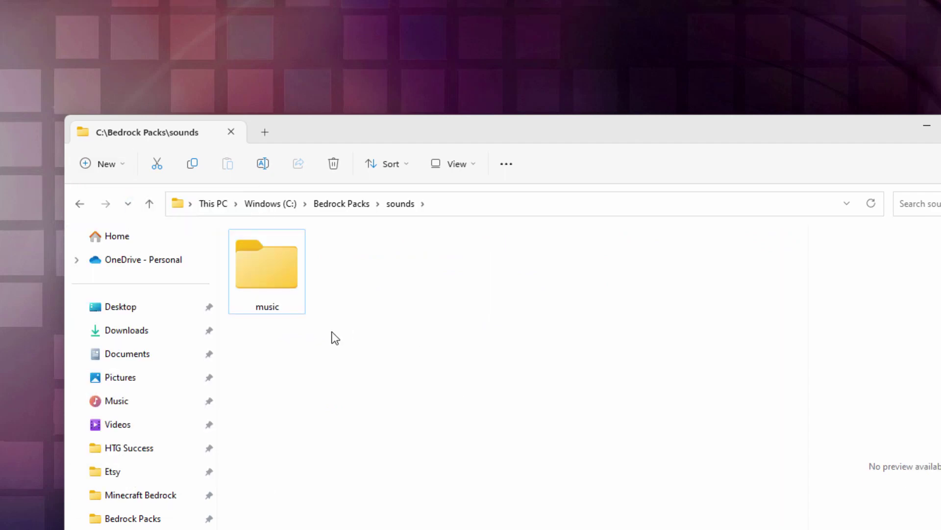
Inside music, create a game folder containing a records folder.
{"action": "double_click", "coordinate": [276, 268]}
{"action": "left_click", "coordinate": [108, 163]}
{"action": "left_click", "coordinate": [121, 201]}
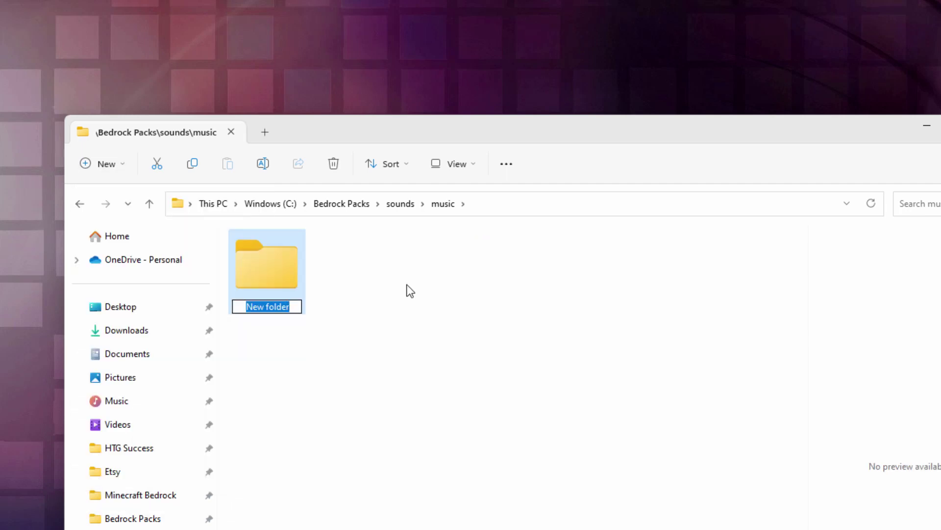
{"action": "type", "text": "game"}
{"action": "key", "text": "Return"}
{"action": "double_click", "coordinate": [278, 281]}
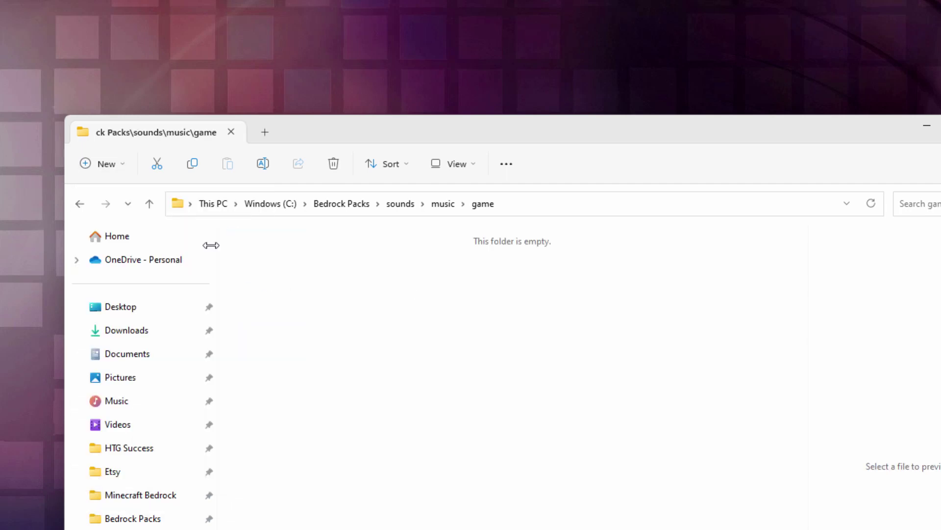
{"action": "left_click", "coordinate": [109, 163]}
{"action": "left_click", "coordinate": [116, 199]}
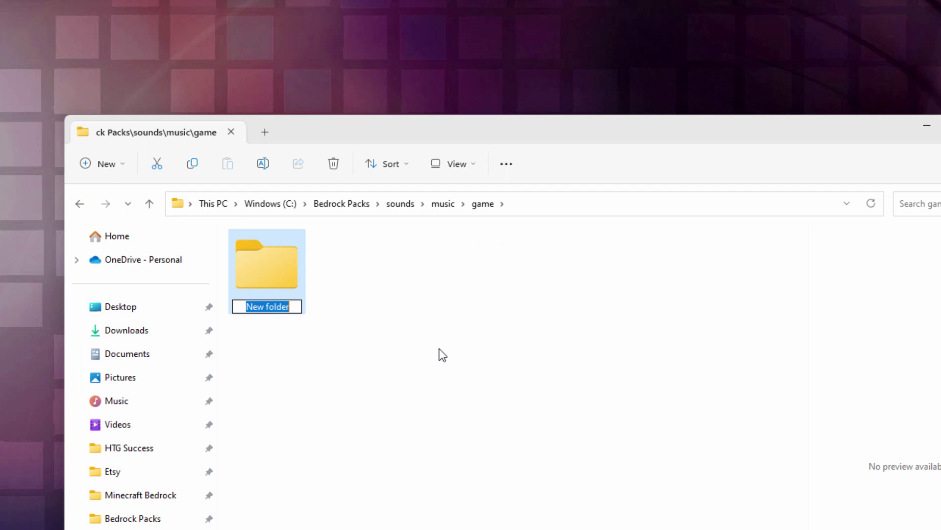
{"action": "type", "text": "records"}
{"action": "key", "text": "Return"}
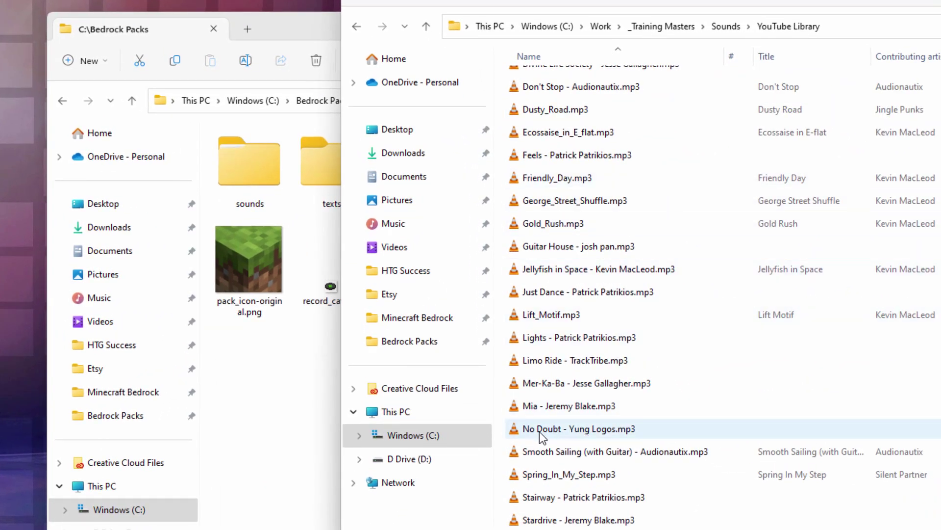
Right-drag No Doubt - Yung Logos.mp3 from the YouTube Library into Bedrock Packs as a copy.
{"action": "left_click", "coordinate": [554, 434]}
{"action": "left_click_drag", "start_coordinate": [597, 431], "coordinate": [278, 395]}
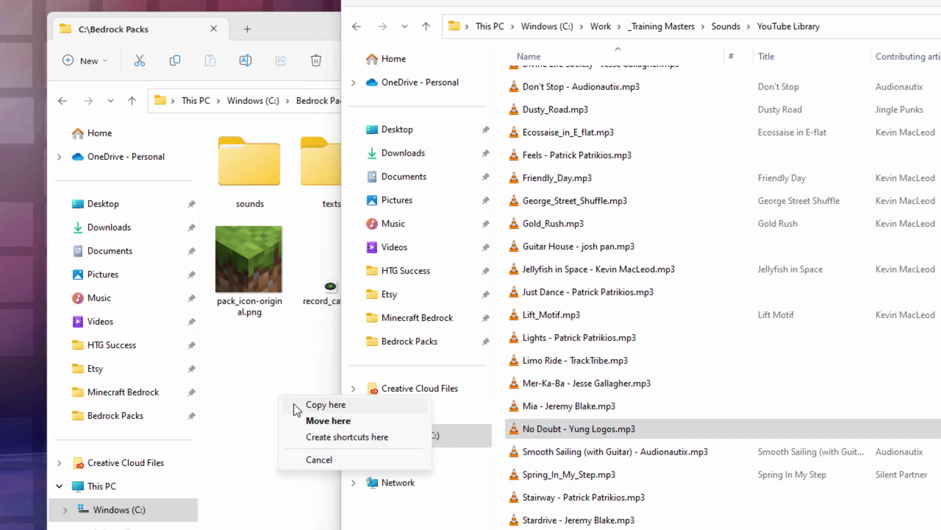
{"action": "left_click", "coordinate": [299, 405]}
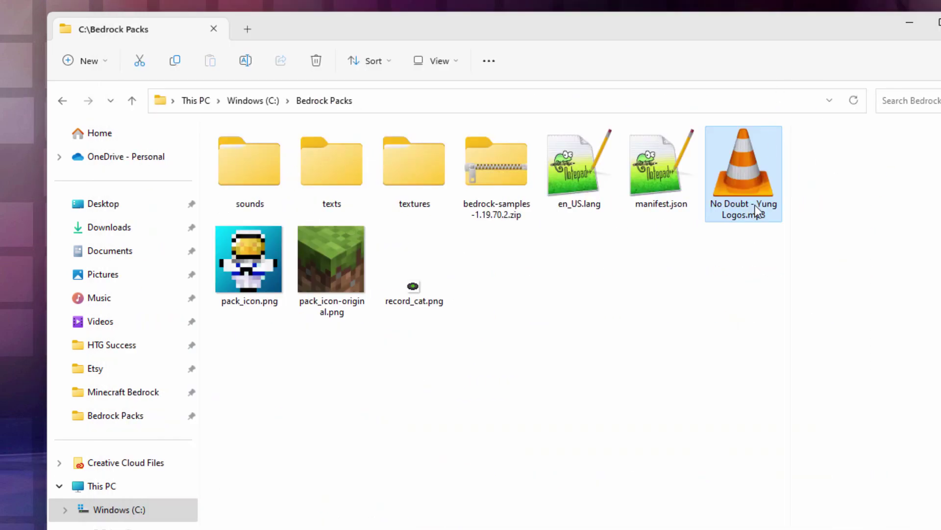
{"action": "mouse_move", "coordinate": [755, 205]}
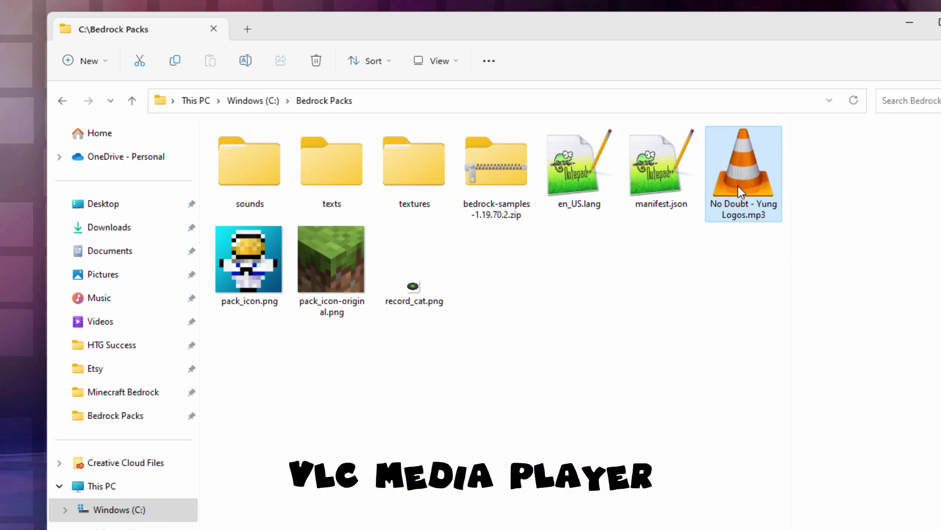
{"action": "mouse_move", "coordinate": [737, 186]}
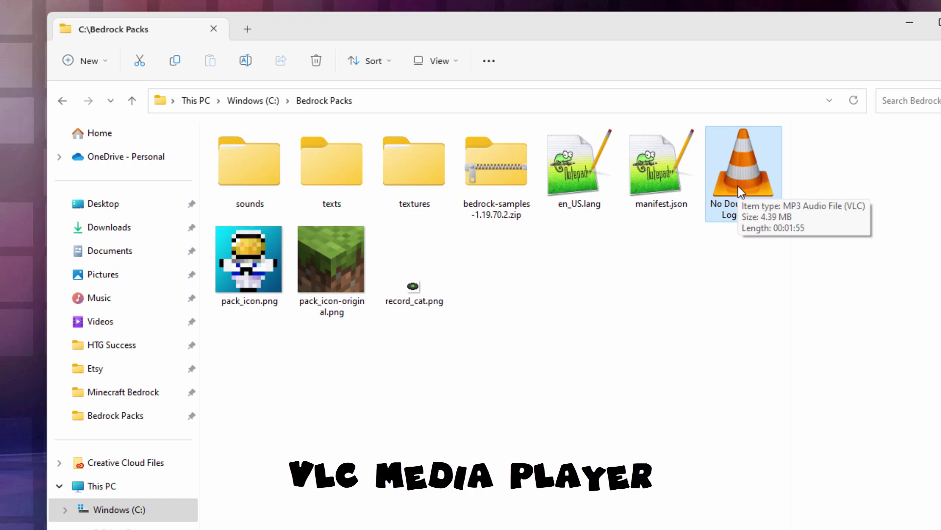
{"action": "double_click", "coordinate": [737, 186]}
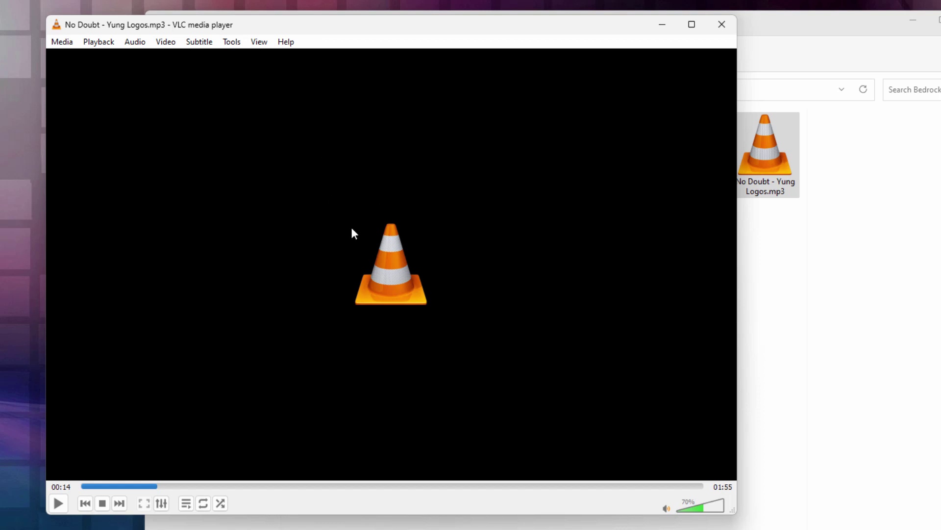
{"action": "left_click", "coordinate": [721, 24]}
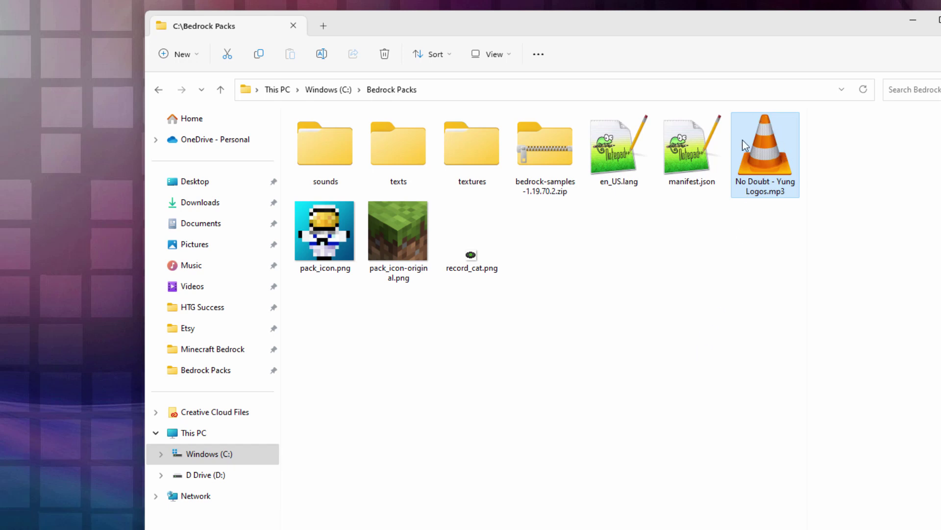
{"action": "left_click", "coordinate": [769, 204]}
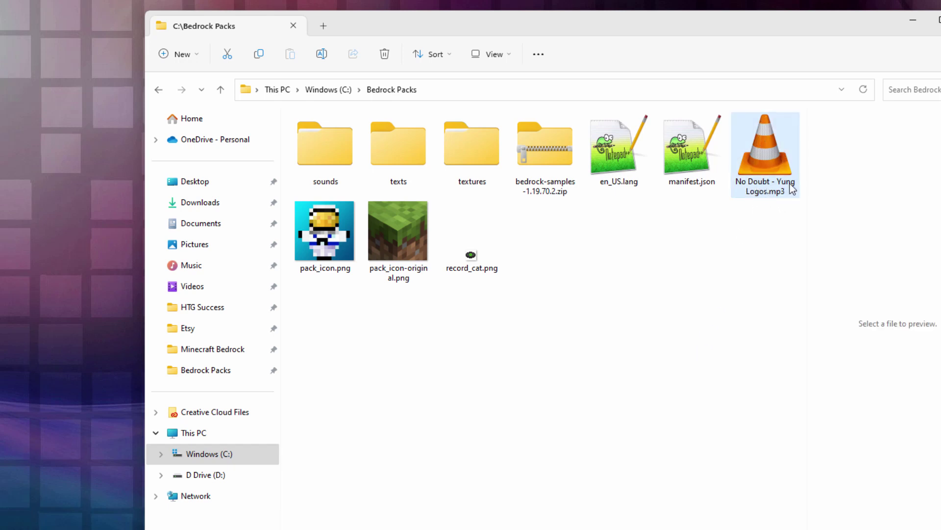